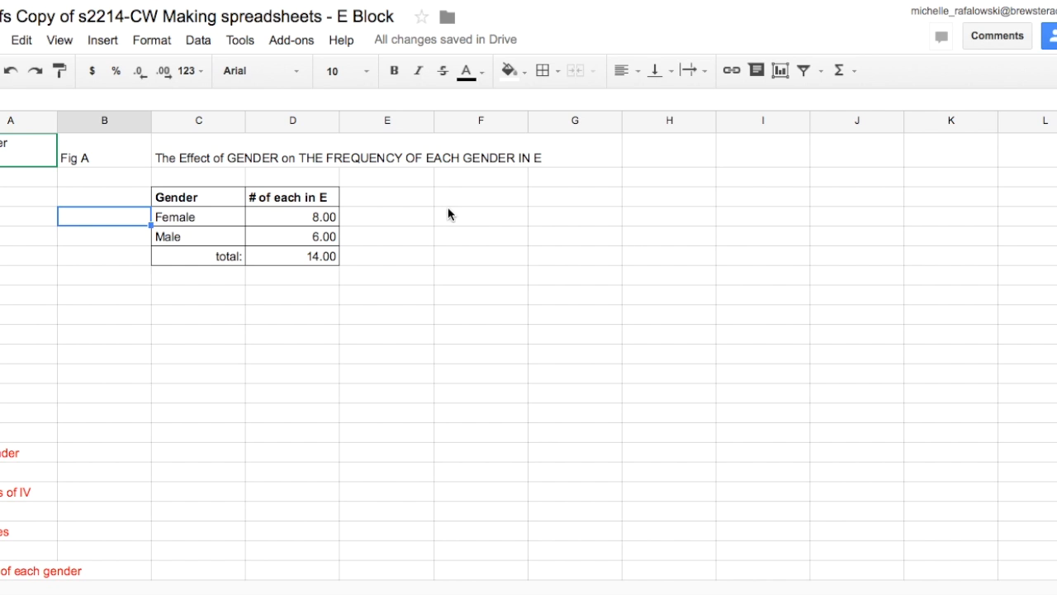
Start a pie chart from the gender counts in C3:D5, leaving out the total row.
{"action": "left_click", "coordinate": [218, 198]}
{"action": "left_click", "coordinate": [294, 237], "text": "shift"}
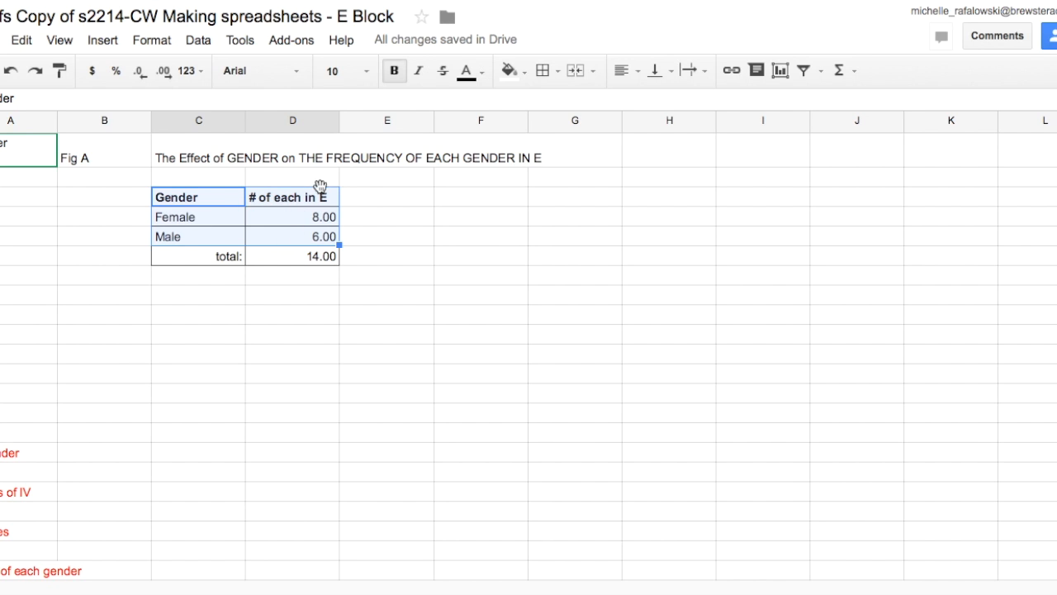
{"action": "left_click", "coordinate": [779, 71]}
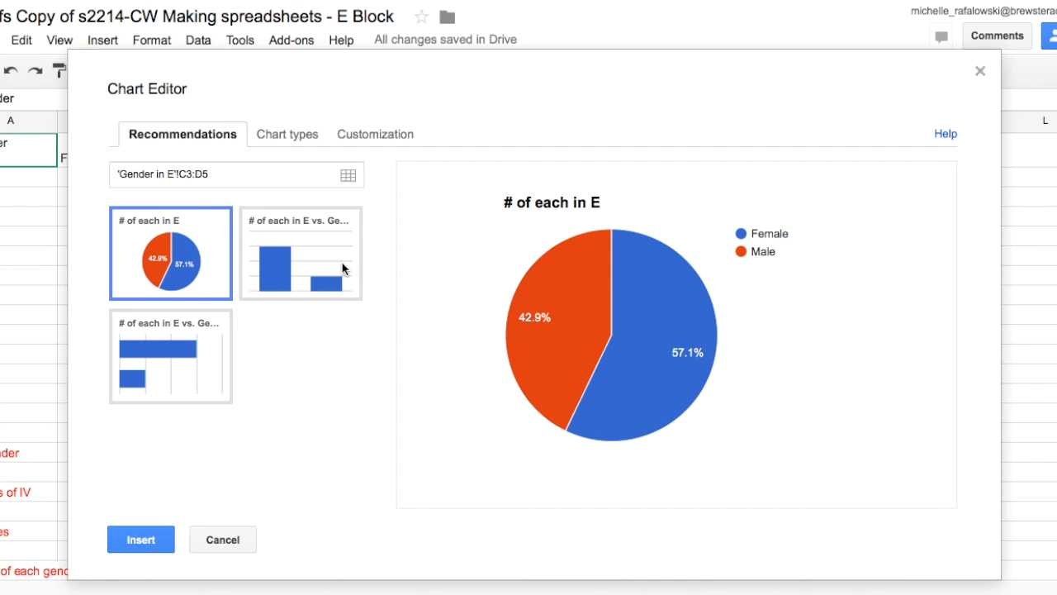
{"action": "mouse_move", "coordinate": [694, 308]}
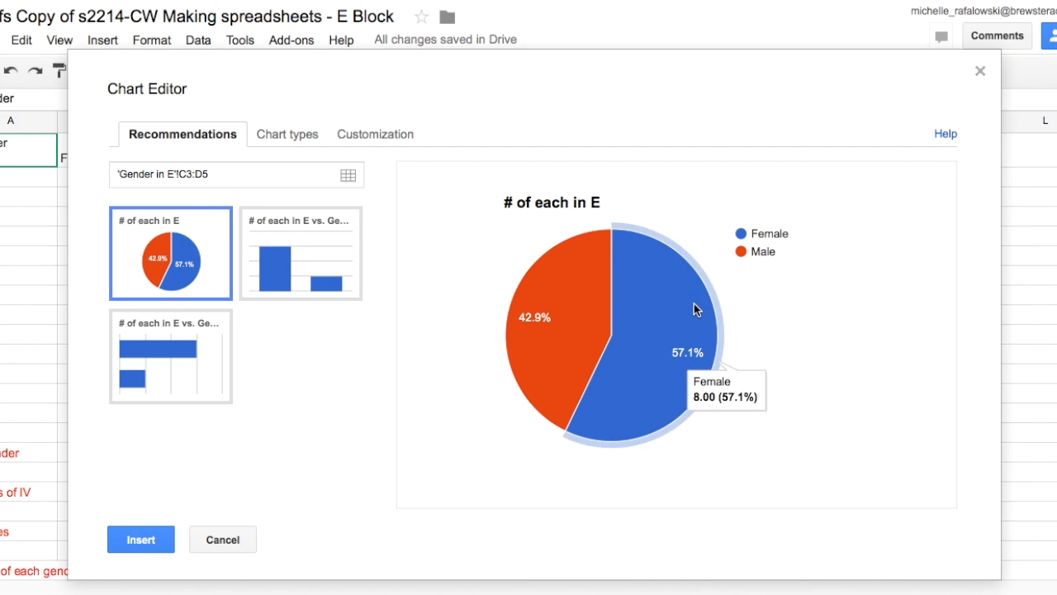
{"action": "mouse_move", "coordinate": [591, 312]}
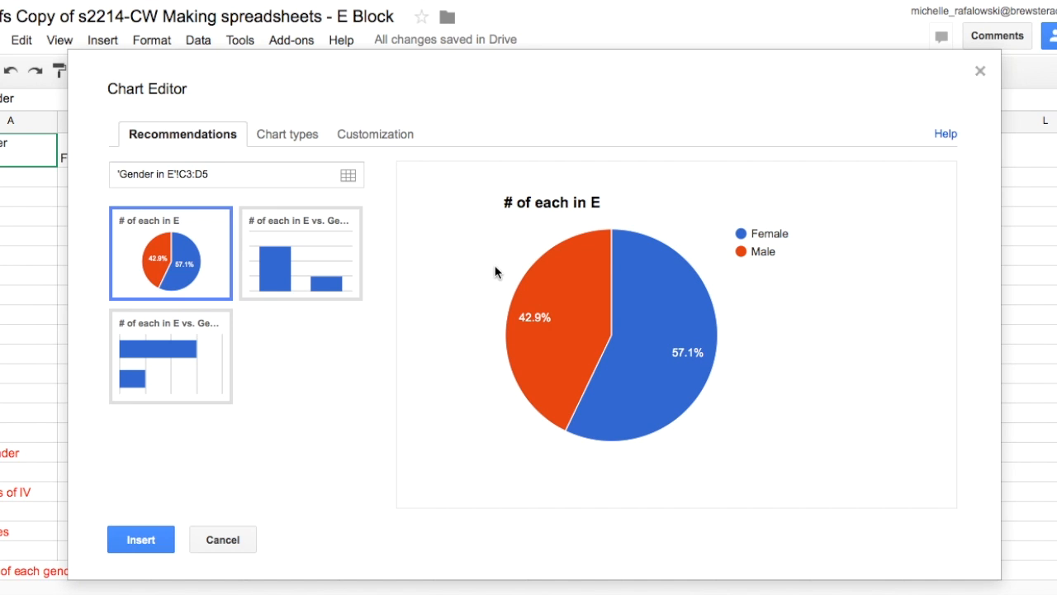
Title the pie chart "The effect of gender on the frequency in E of males/females" and insert it into the sheet.
{"action": "left_click", "coordinate": [385, 136]}
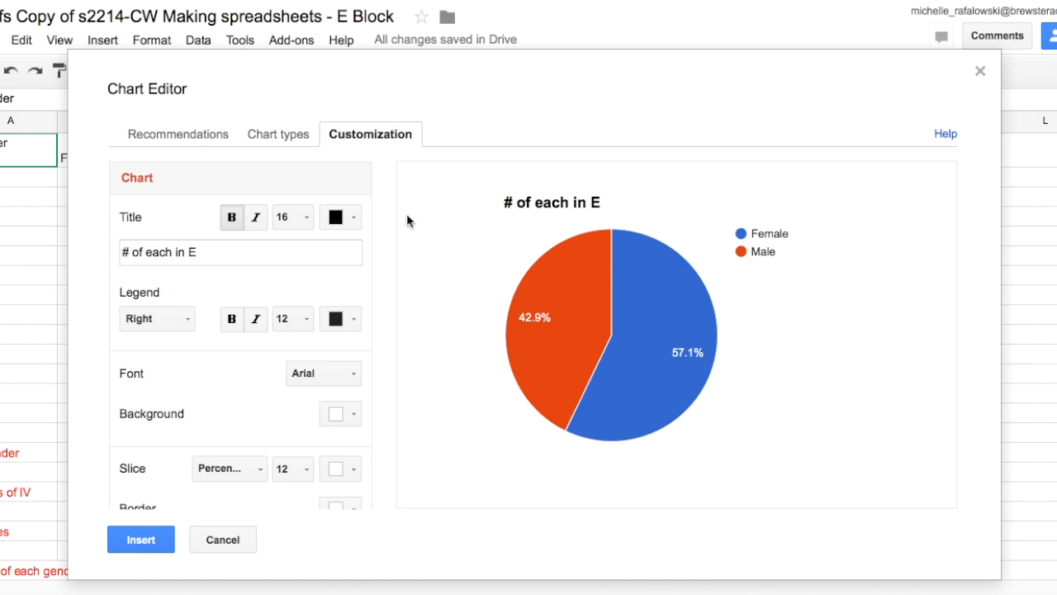
{"action": "left_click_drag", "start_coordinate": [206, 253], "coordinate": [107, 240]}
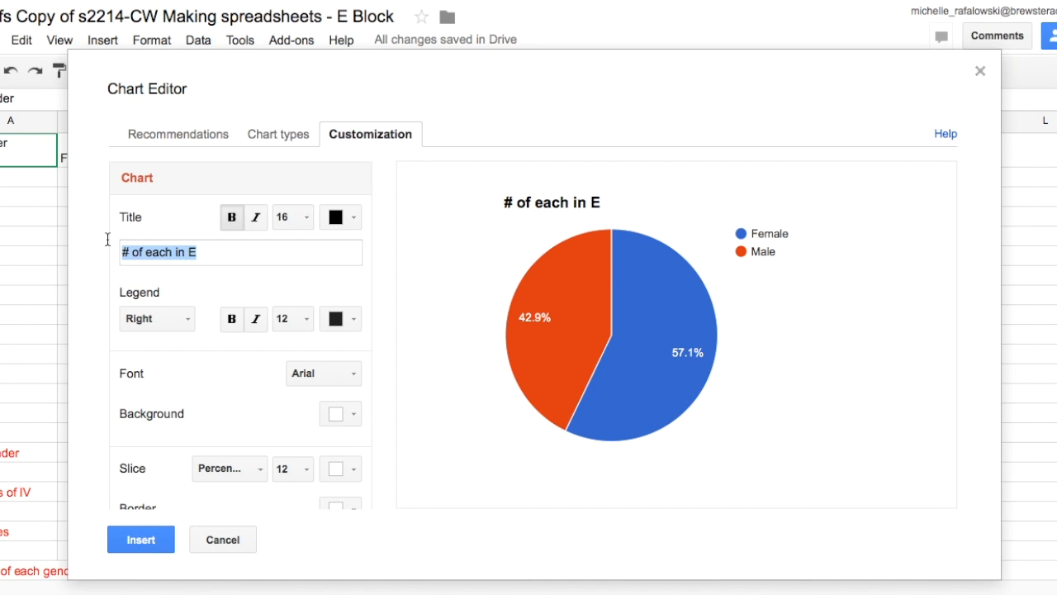
{"action": "key", "text": "ctrl+v"}
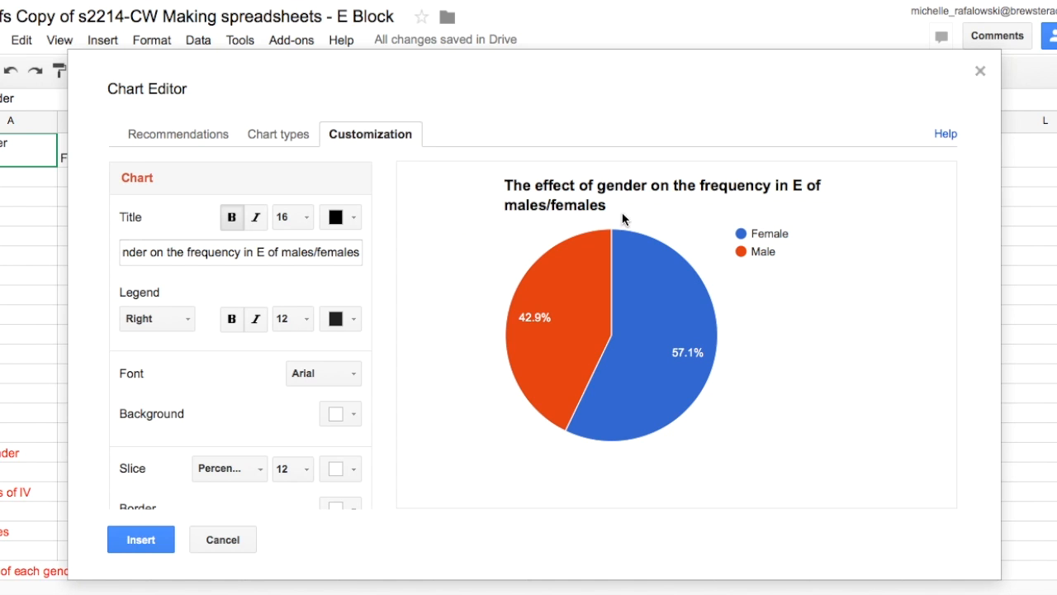
{"action": "mouse_move", "coordinate": [519, 317]}
{"action": "left_click", "coordinate": [145, 541]}
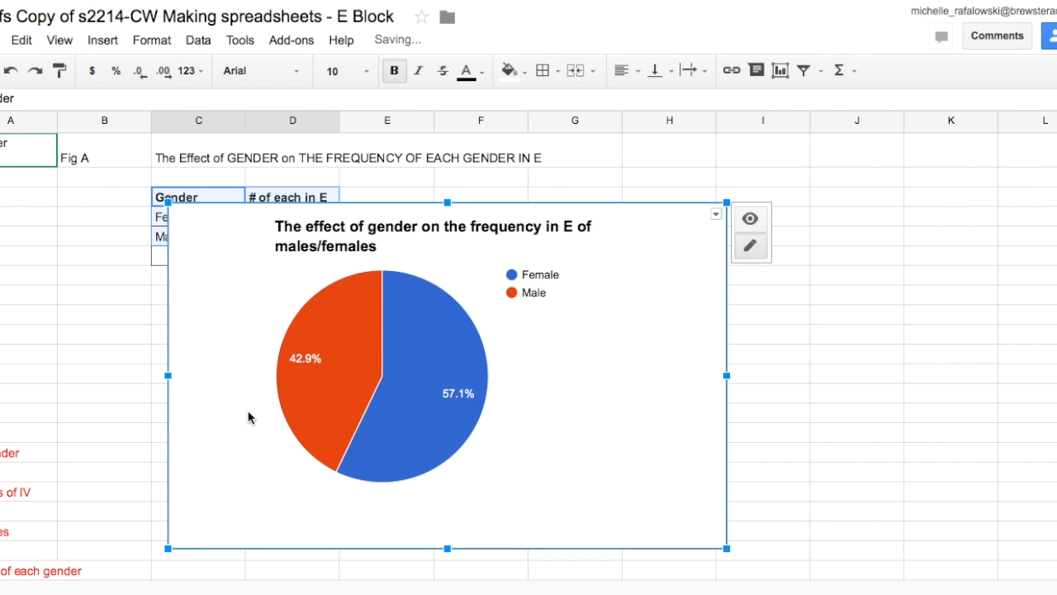
Resize the pie chart so its title fits on one line and place it directly below the gender table.
{"action": "left_click_drag", "start_coordinate": [493, 211], "coordinate": [465, 168]}
{"action": "mouse_move", "coordinate": [698, 513]}
{"action": "left_mouse_down"}
{"action": "mouse_move", "coordinate": [611, 455]}
{"action": "mouse_move", "coordinate": [706, 516]}
{"action": "left_mouse_up"}
{"action": "left_click_drag", "start_coordinate": [706, 340], "coordinate": [647, 318]}
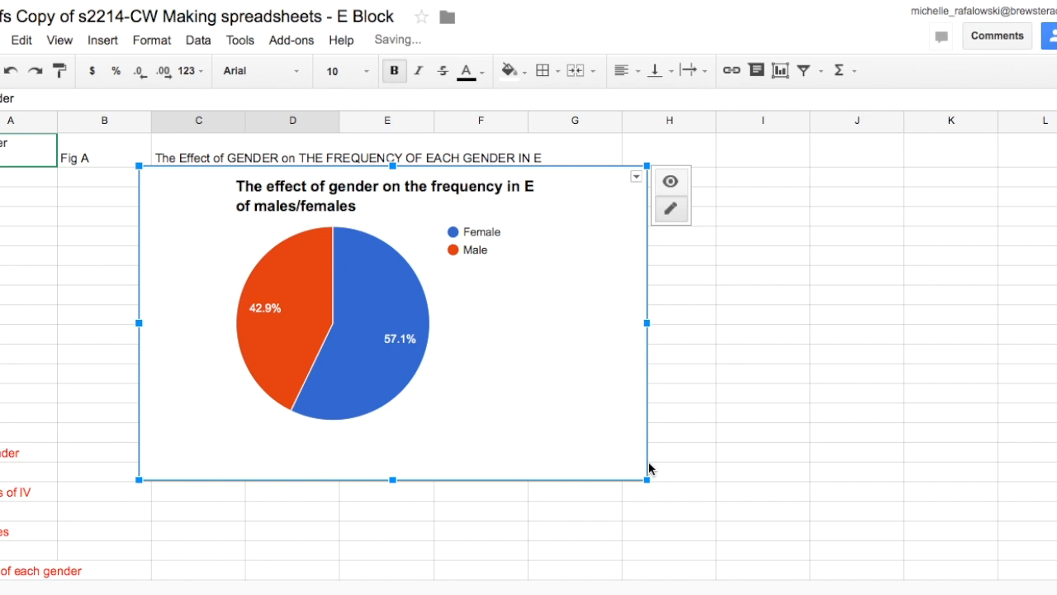
{"action": "left_click_drag", "start_coordinate": [649, 324], "coordinate": [795, 318]}
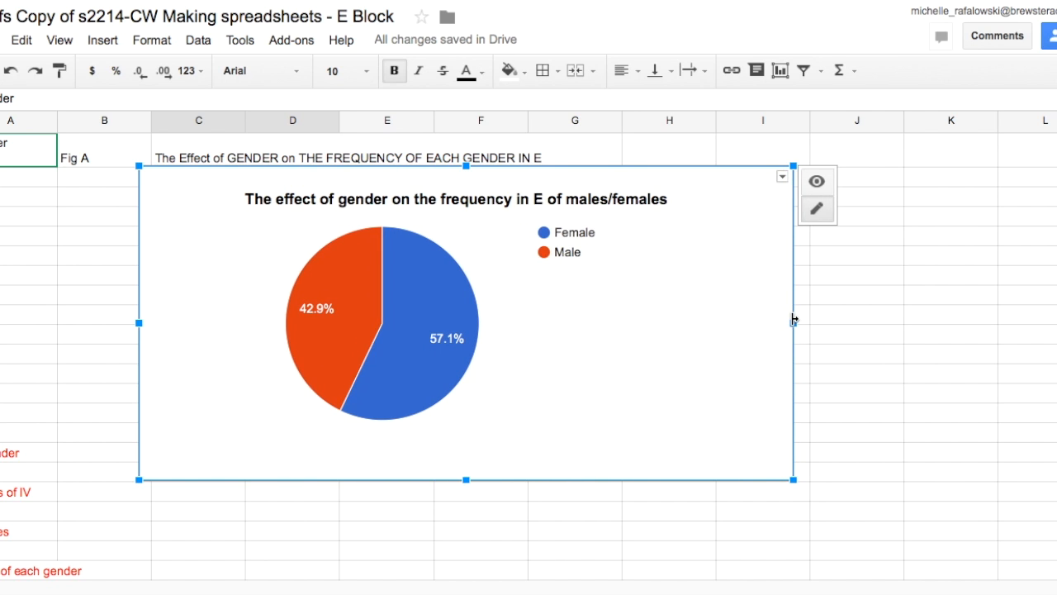
{"action": "left_click_drag", "start_coordinate": [610, 288], "coordinate": [624, 393]}
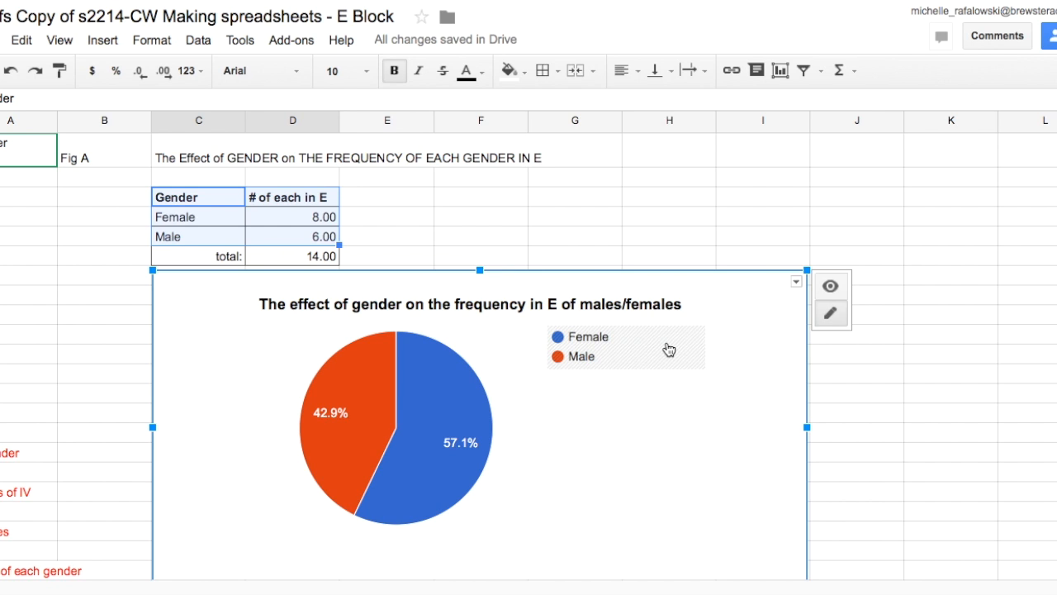
{"action": "left_click", "coordinate": [643, 205]}
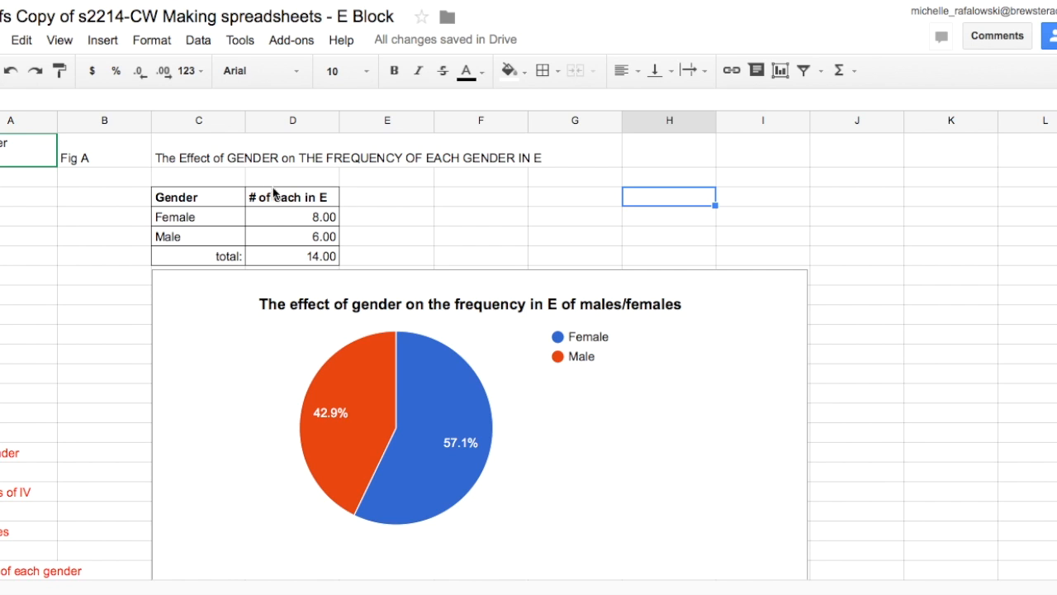
Set up a column chart from C3:D5 titled "The effect of gender on the frequency in E of males/females".
{"action": "left_click_drag", "start_coordinate": [231, 194], "coordinate": [288, 236]}
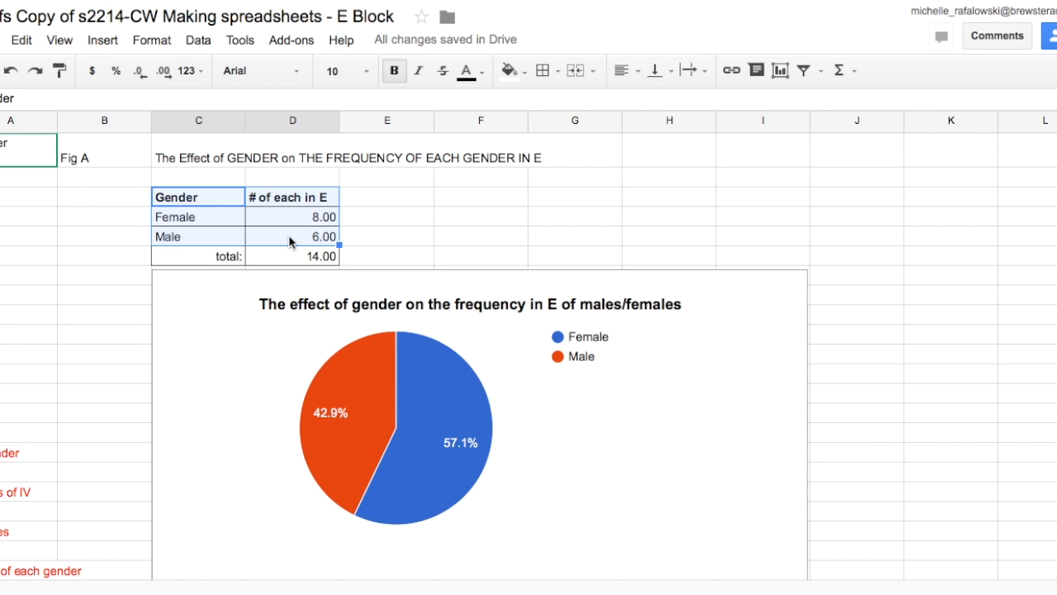
{"action": "left_click", "coordinate": [780, 73]}
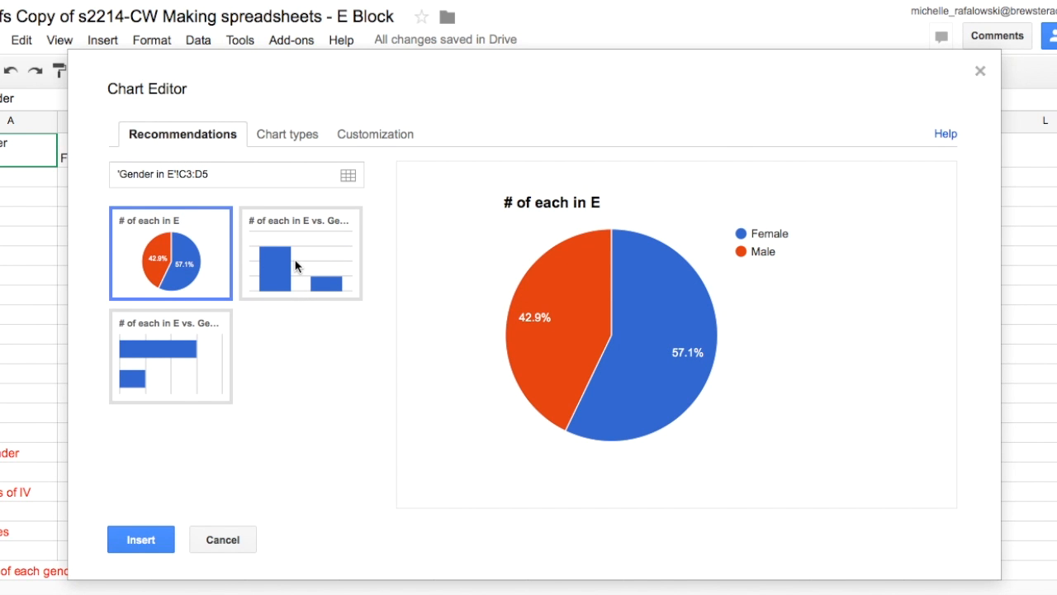
{"action": "left_click", "coordinate": [303, 261]}
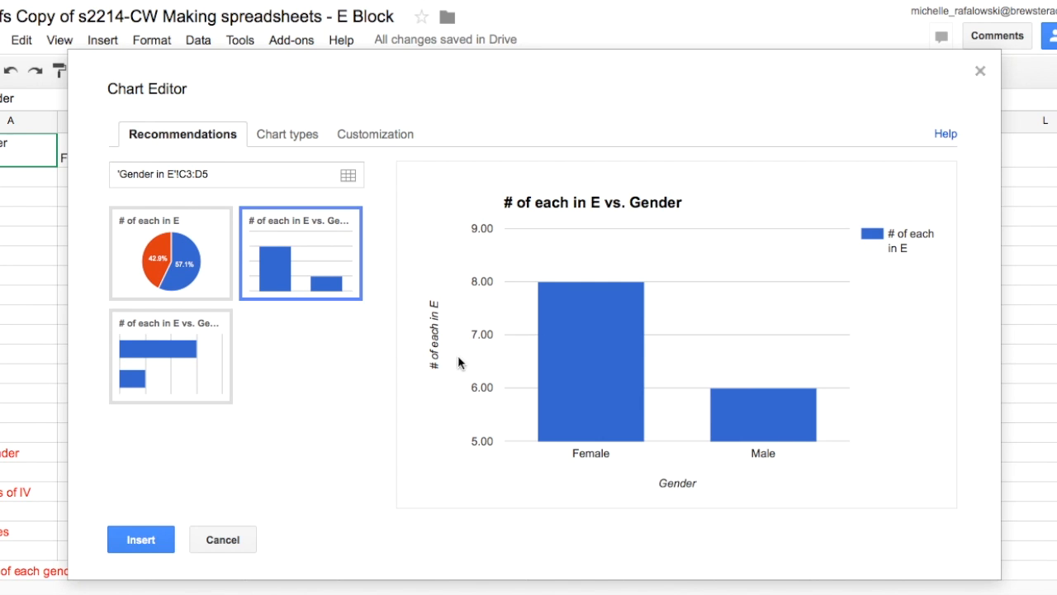
{"action": "left_click", "coordinate": [385, 138]}
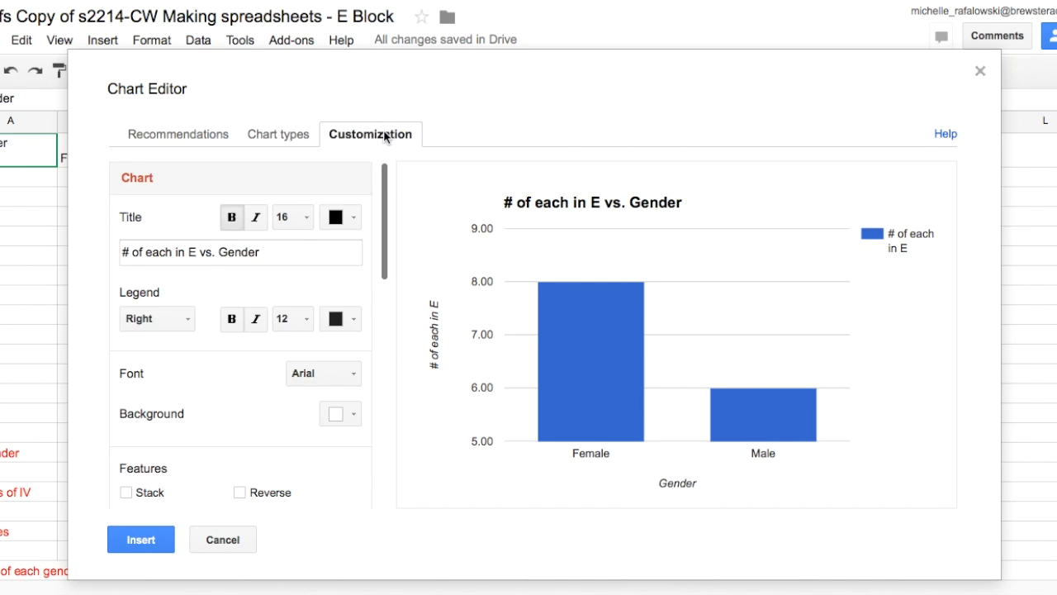
{"action": "left_click", "coordinate": [266, 255]}
{"action": "left_click_drag", "start_coordinate": [265, 255], "coordinate": [102, 241]}
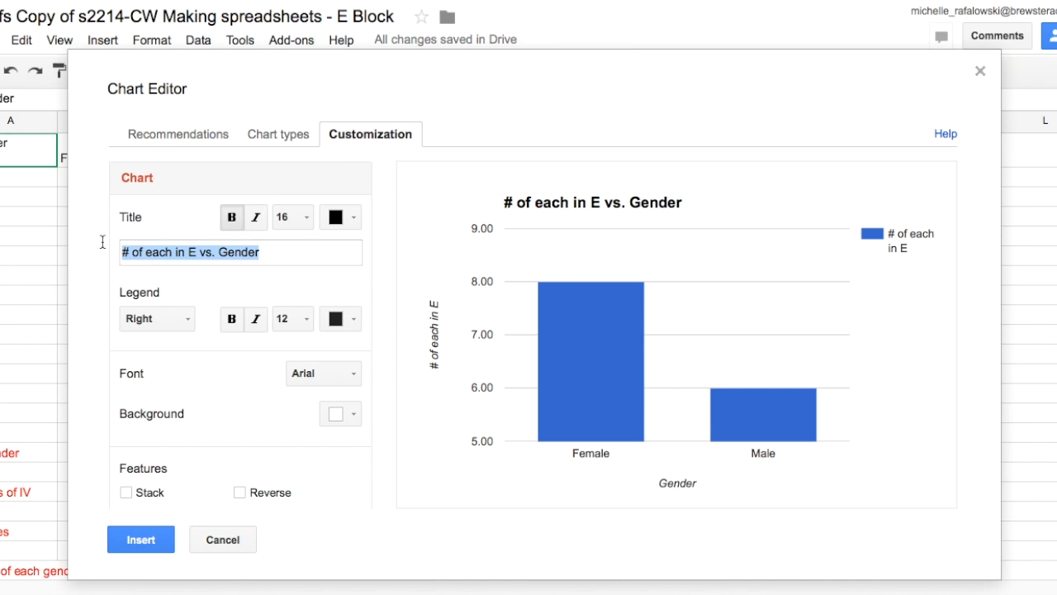
{"action": "key", "text": "ctrl+v"}
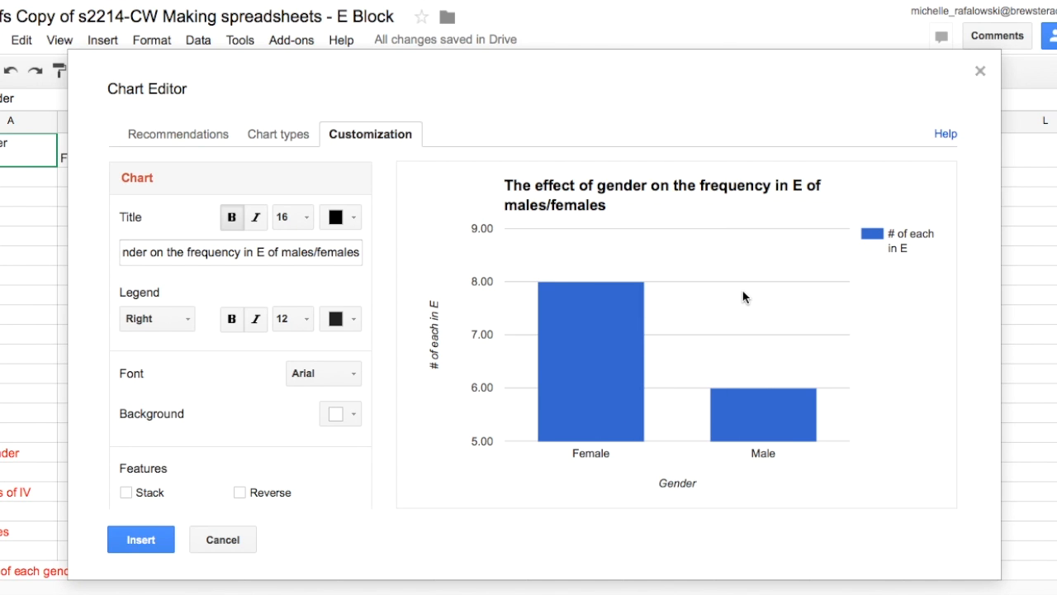
Colour the column chart's title a darker shade of blue and insert the chart into the sheet.
{"action": "left_click", "coordinate": [353, 216]}
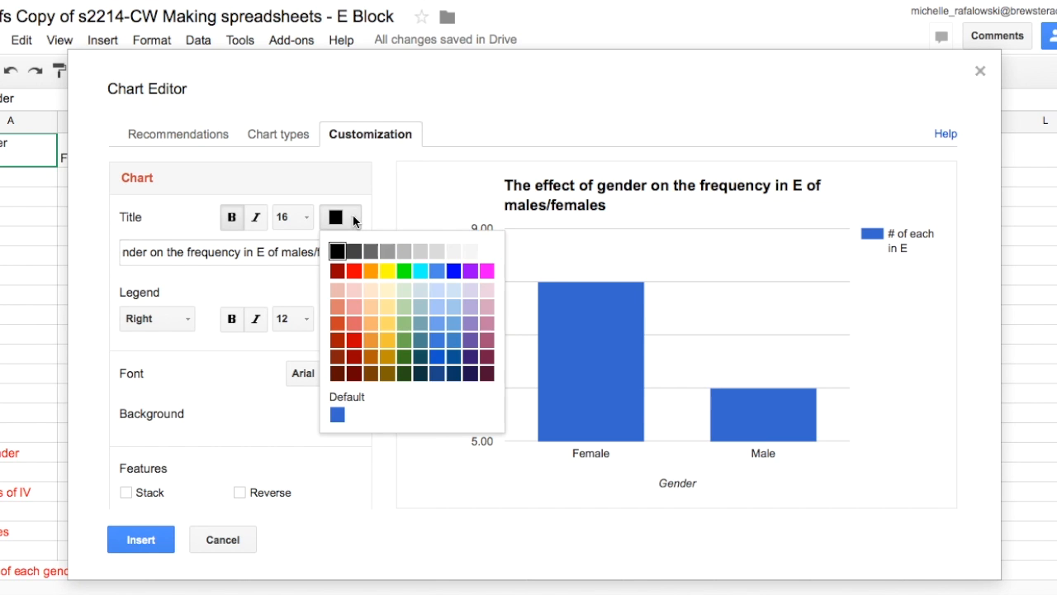
{"action": "left_click", "coordinate": [453, 272]}
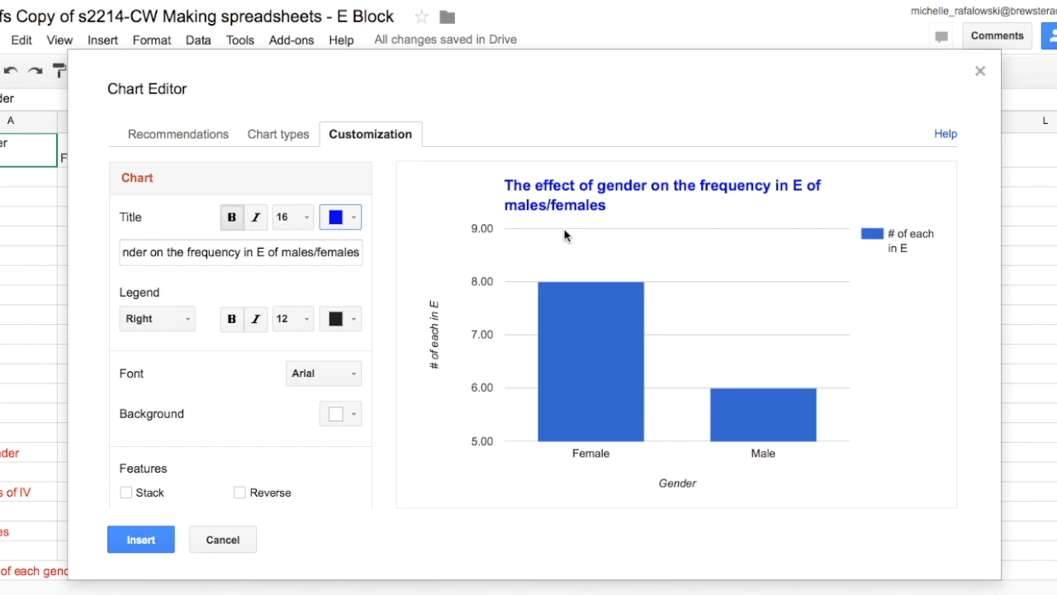
{"action": "left_click", "coordinate": [353, 217]}
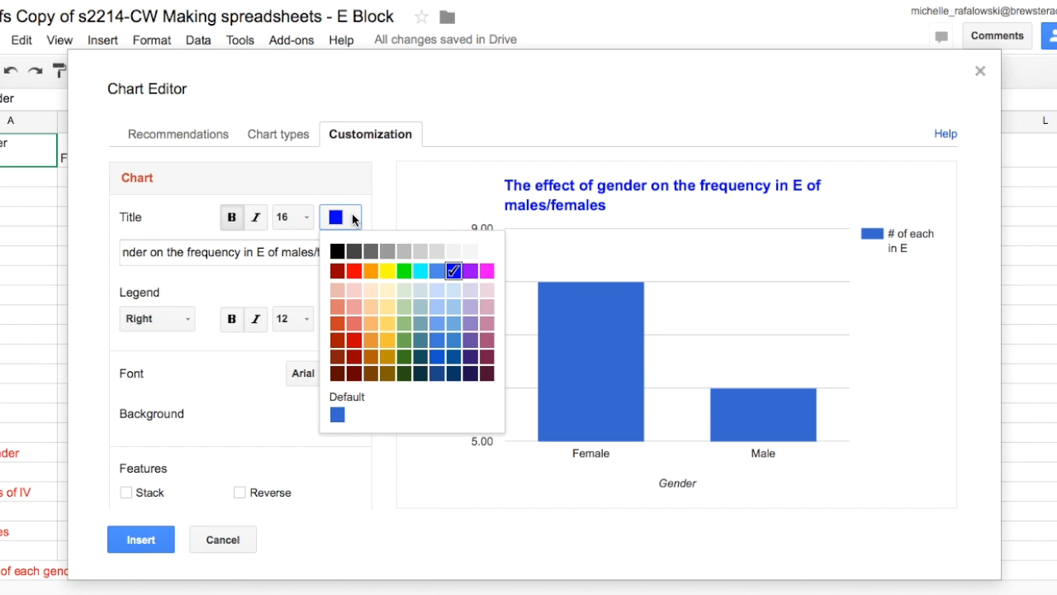
{"action": "left_click", "coordinate": [437, 357]}
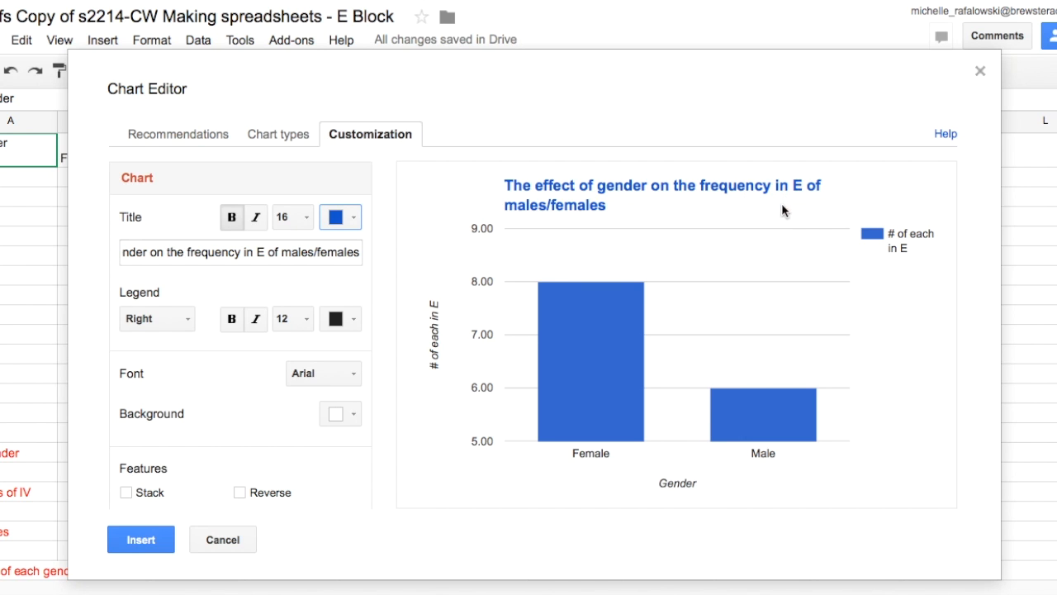
{"action": "left_click", "coordinate": [129, 542]}
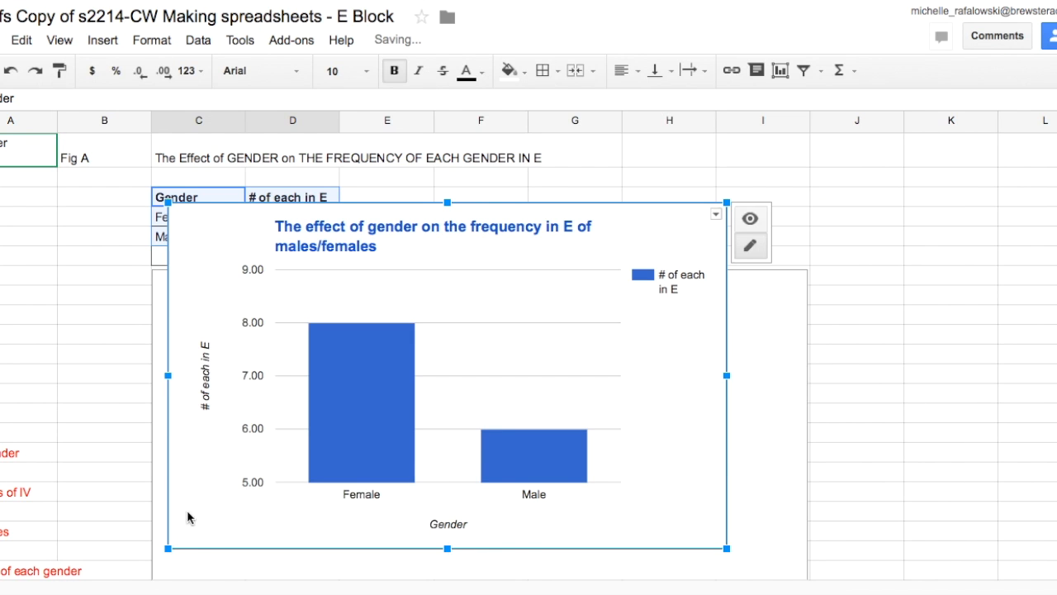
Shrink the column chart, move it beside the pie below its legend, and widen it so the full title shows.
{"action": "left_click_drag", "start_coordinate": [163, 554], "coordinate": [325, 453]}
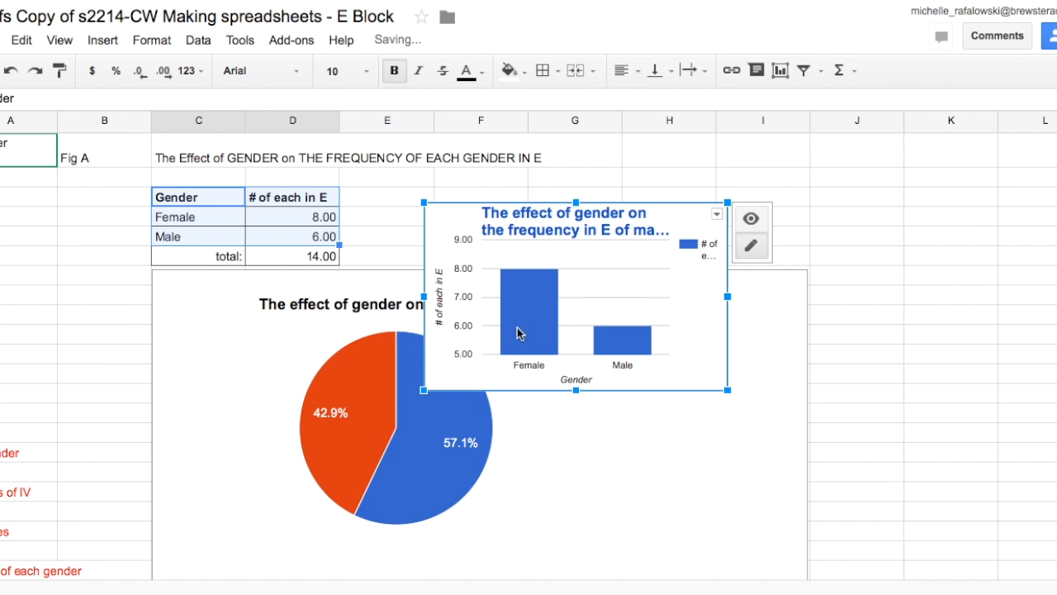
{"action": "left_click_drag", "start_coordinate": [648, 289], "coordinate": [762, 480]}
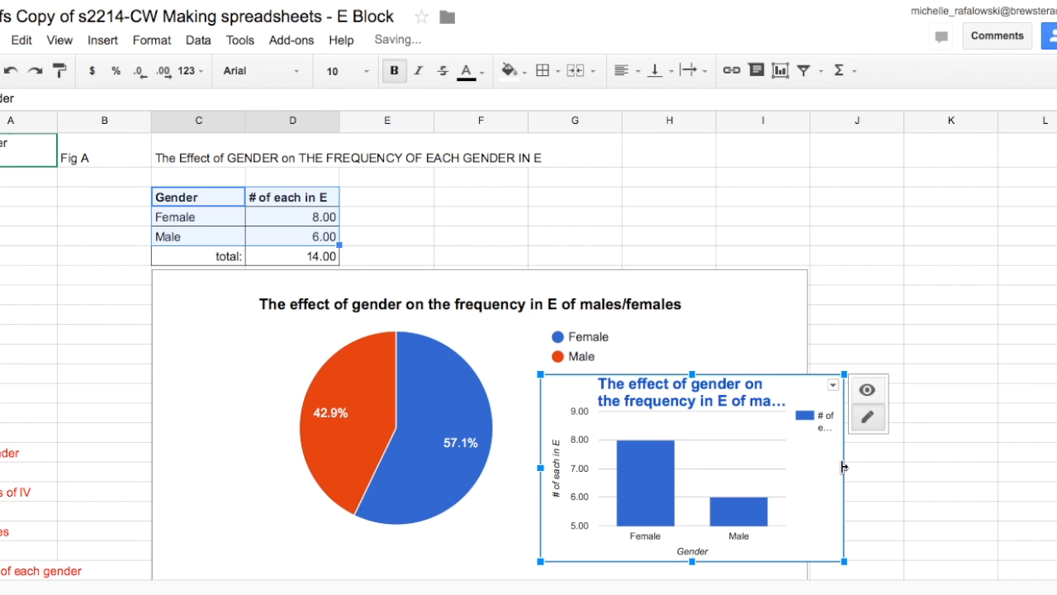
{"action": "left_click_drag", "start_coordinate": [844, 467], "coordinate": [1056, 446]}
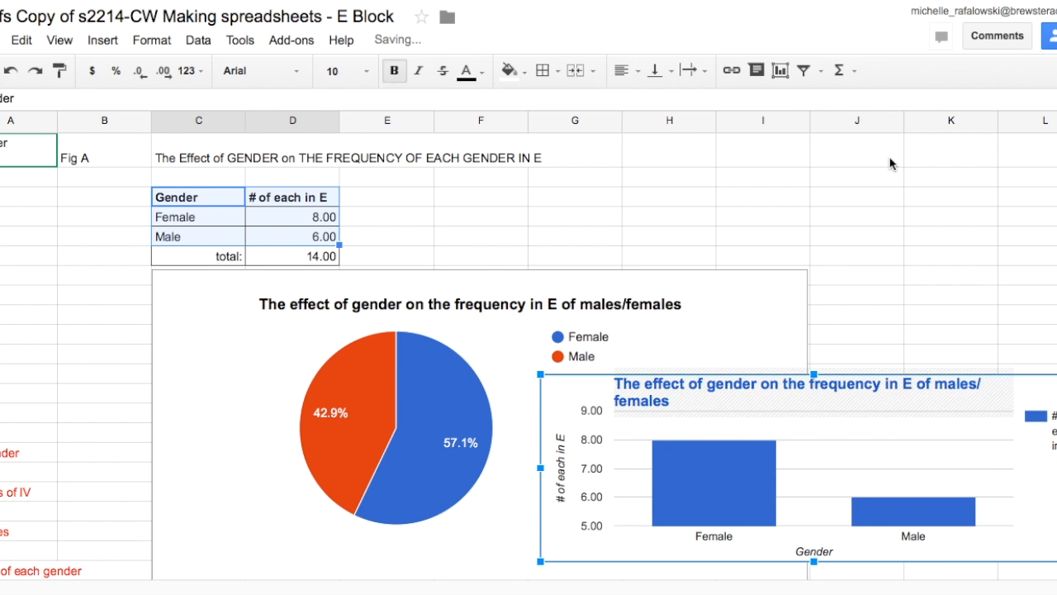
{"action": "left_click", "coordinate": [791, 208]}
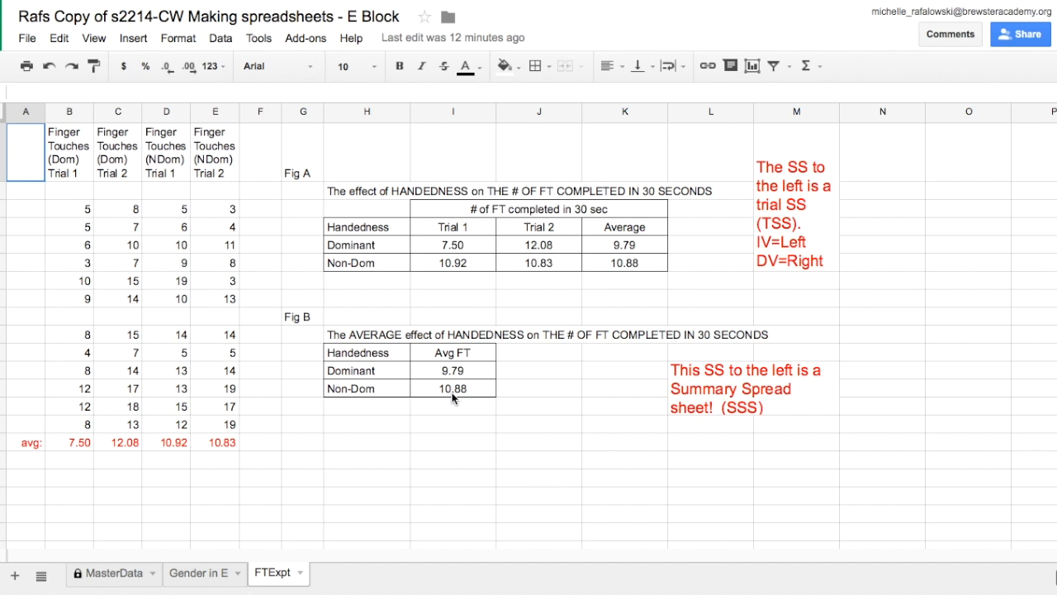
On the FTExpt sheet, start a column chart from the Fig B handedness averages in H11:I13.
{"action": "left_click_drag", "start_coordinate": [398, 359], "coordinate": [460, 390]}
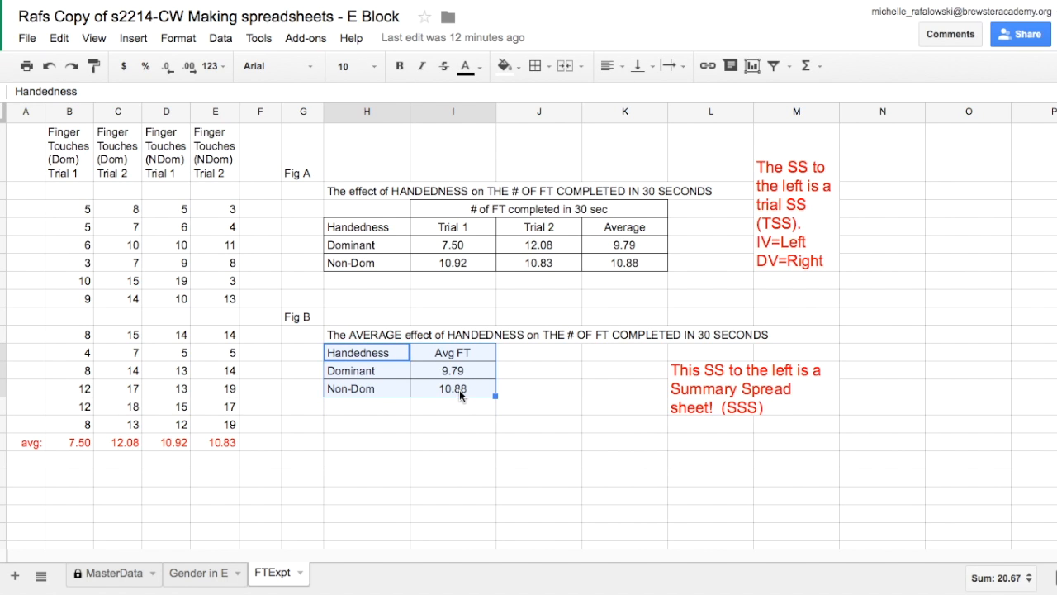
{"action": "left_click", "coordinate": [753, 68]}
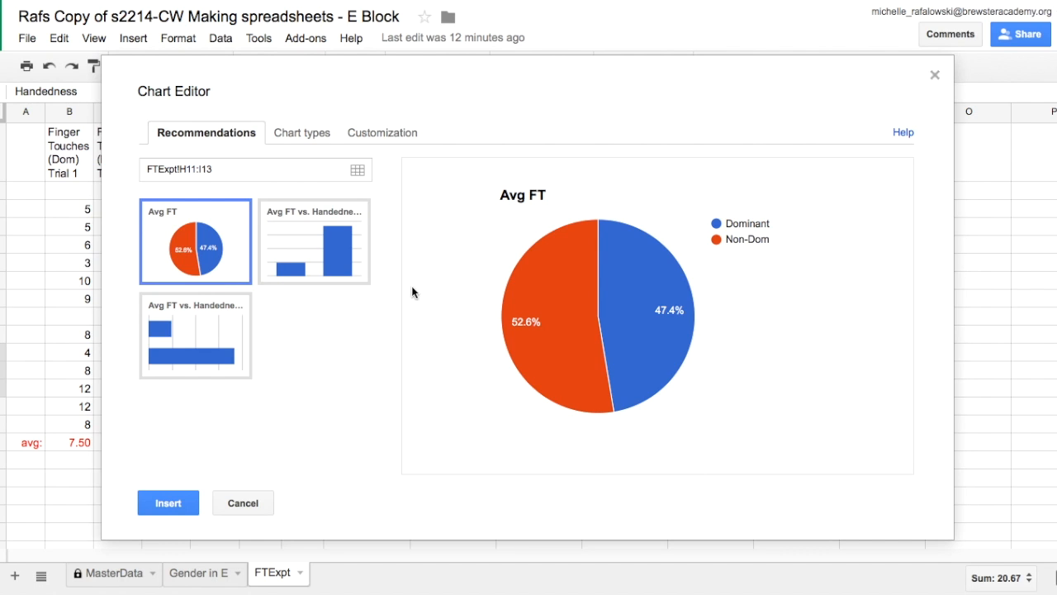
{"action": "left_click", "coordinate": [285, 235]}
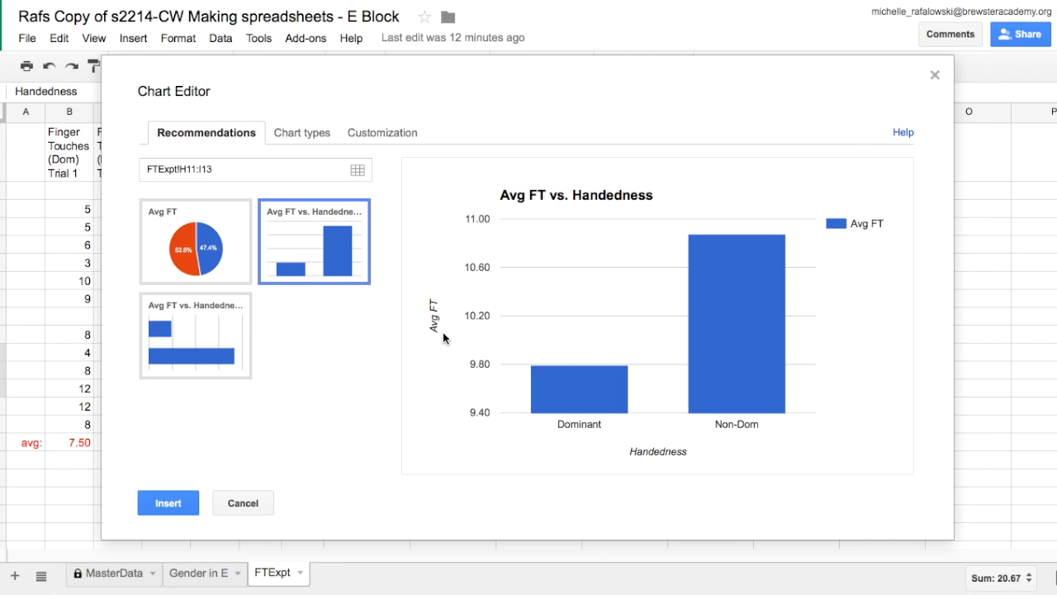
Change the handedness column chart's title to "The effect of hand dominance on the # of FT in the experiment".
{"action": "left_click", "coordinate": [380, 133]}
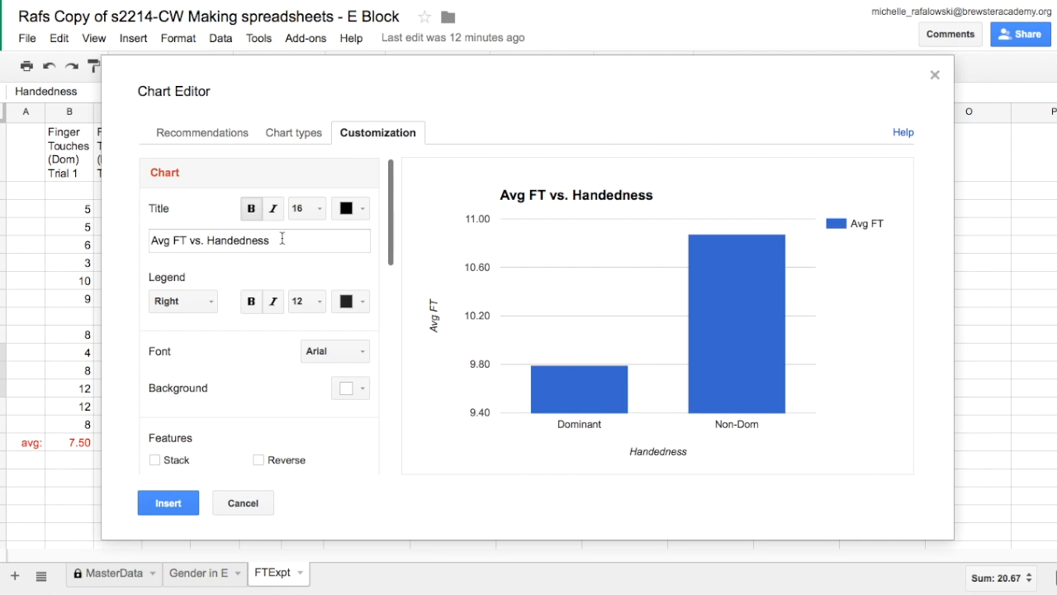
{"action": "left_click_drag", "start_coordinate": [270, 239], "coordinate": [121, 233]}
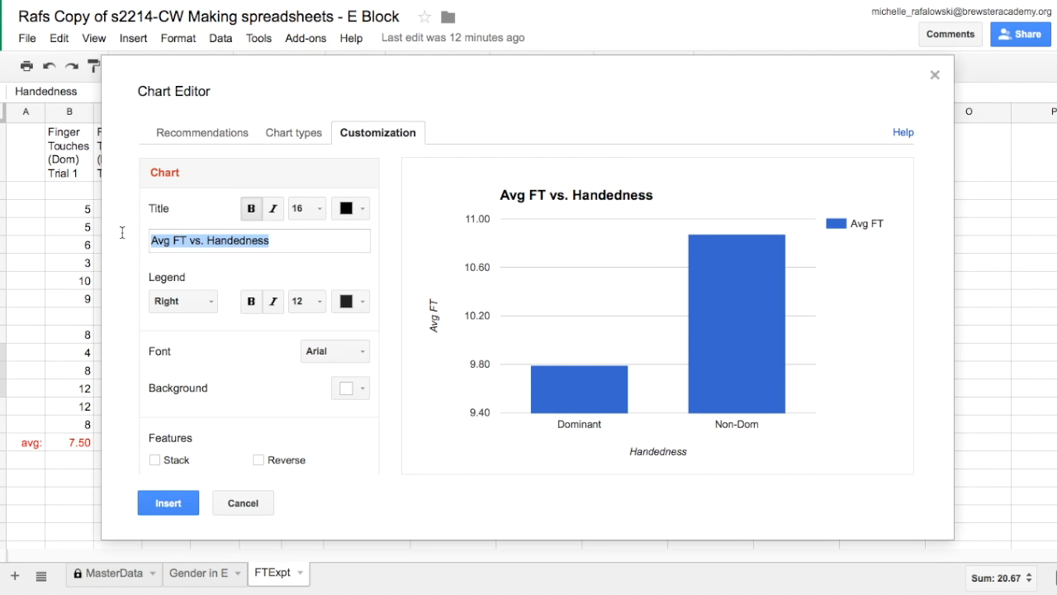
{"action": "type", "text": "The effect of"}
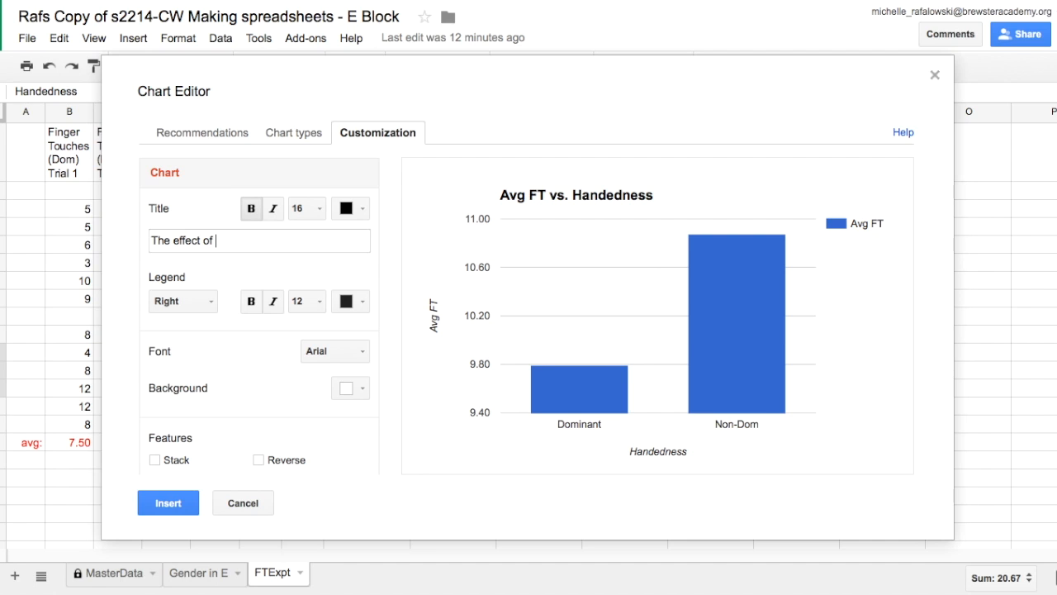
{"action": "type", "text": " hand dominance on the # of"}
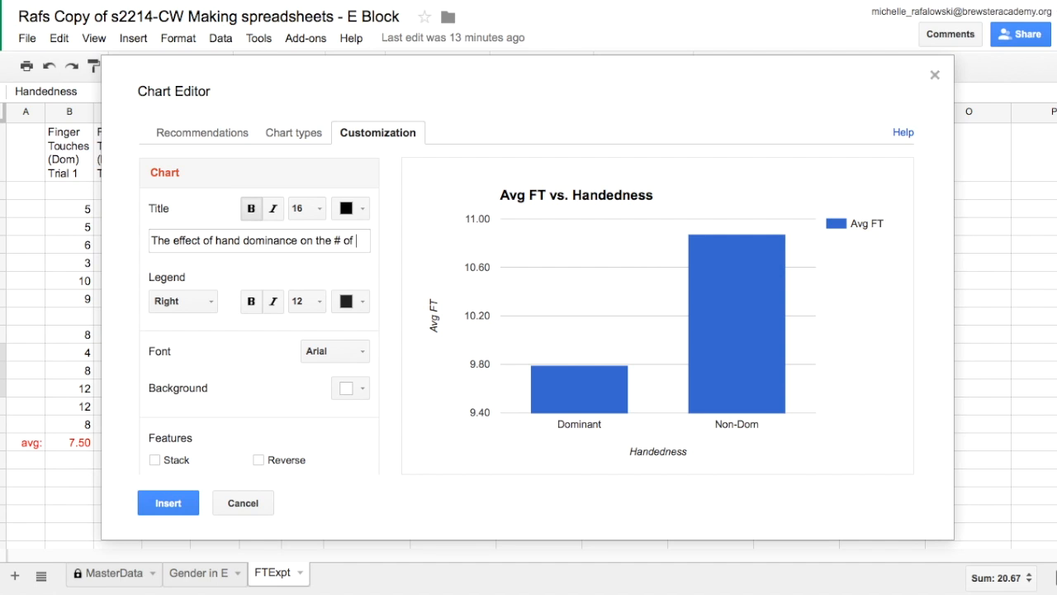
{"action": "type", "text": " FT i"}
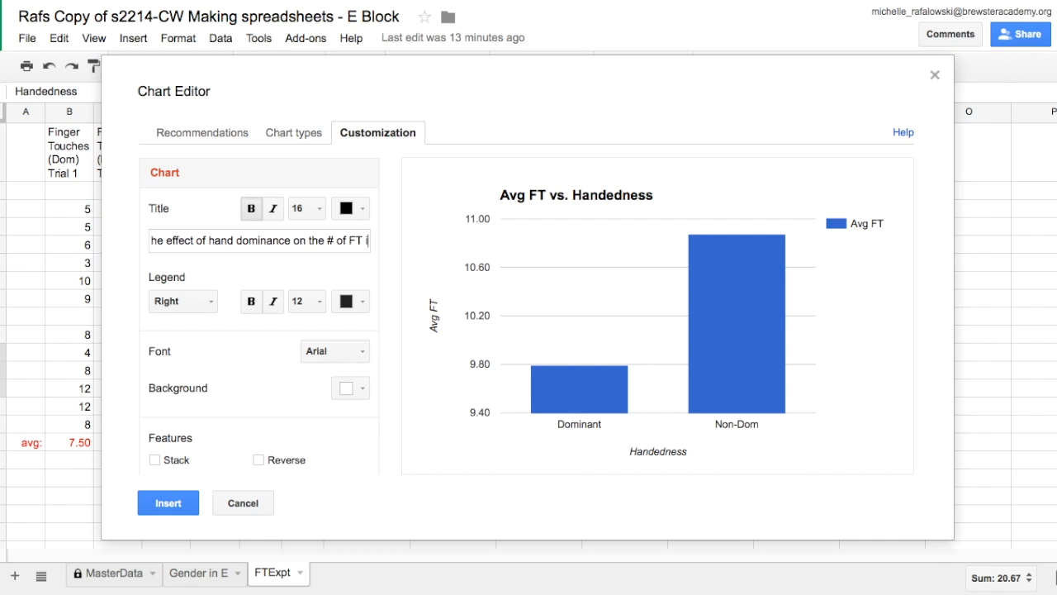
{"action": "type", "text": "n the"}
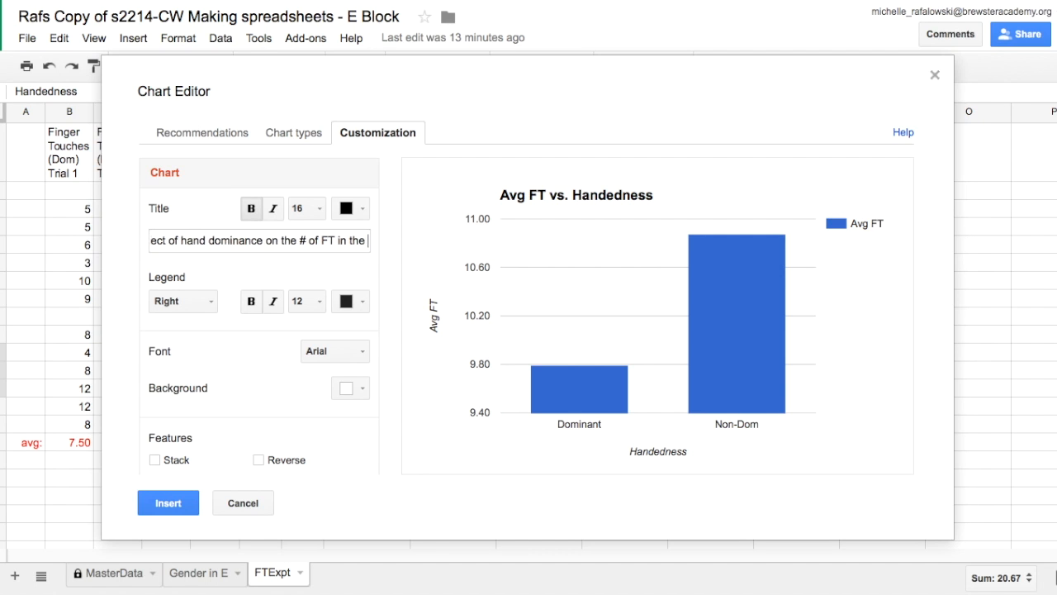
{"action": "type", "text": " experiment"}
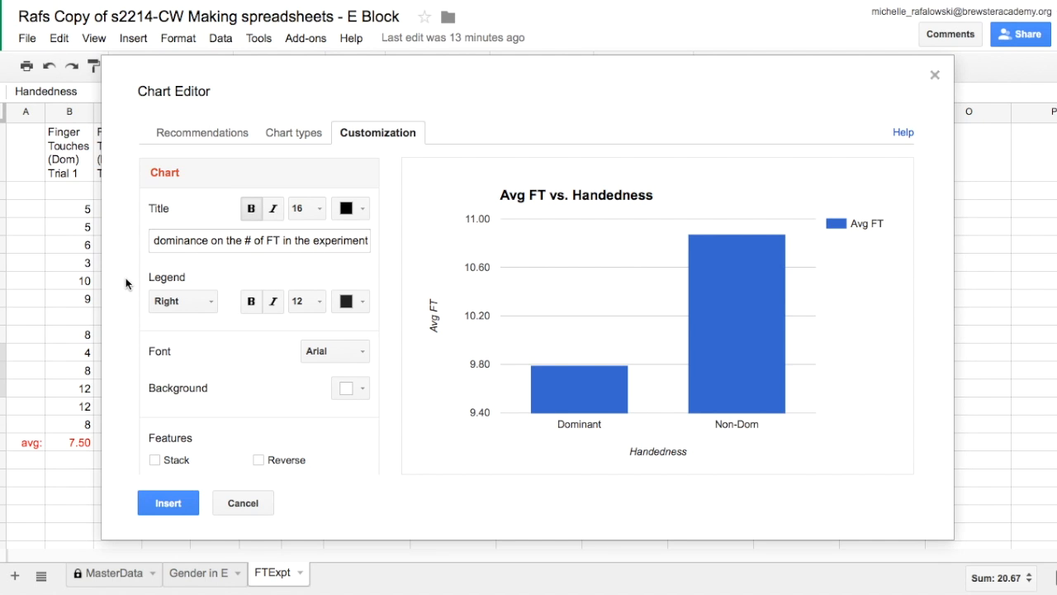
{"action": "left_click", "coordinate": [310, 398]}
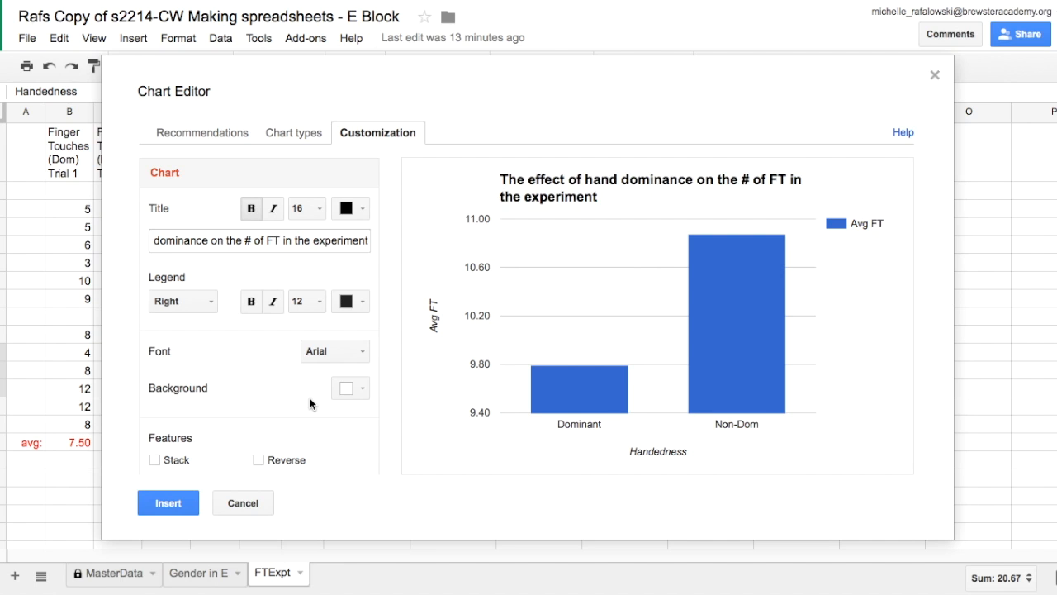
Colour the handedness chart's title a darker shade of blue and insert the chart into the sheet.
{"action": "left_click", "coordinate": [360, 208]}
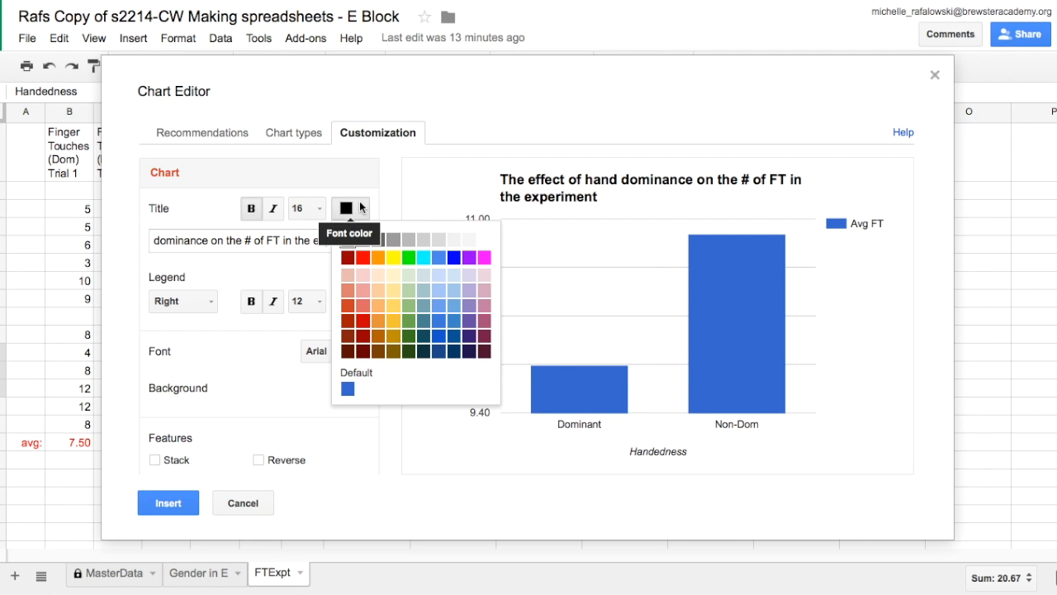
{"action": "left_click", "coordinate": [440, 338]}
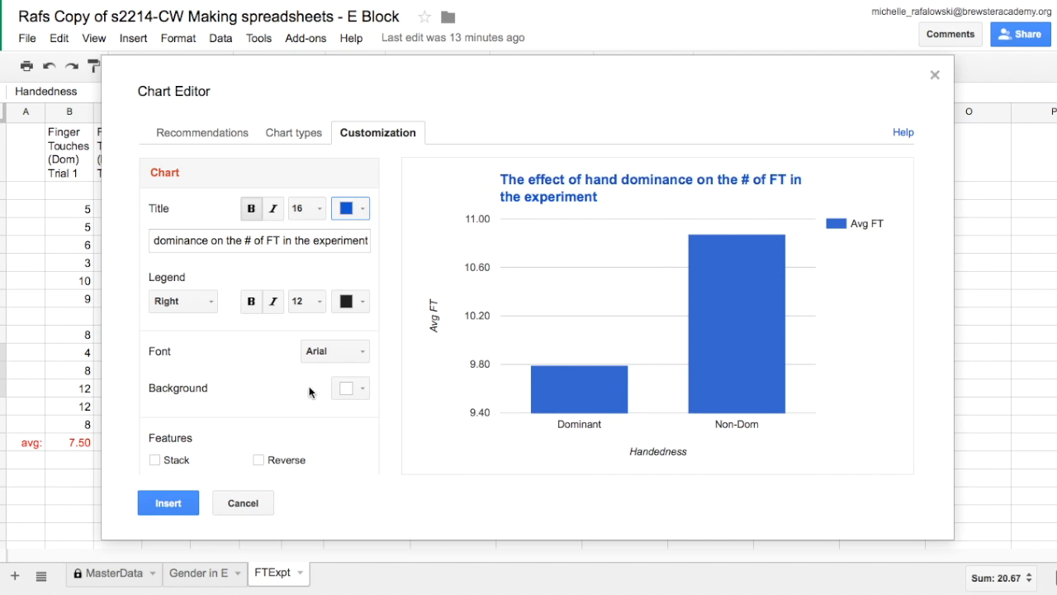
{"action": "left_click", "coordinate": [167, 506]}
Move the handedness chart down so it sits below the summary table and the red note.
{"action": "scroll", "coordinate": [883, 267], "scroll_direction": "down", "scroll_amount": 5}
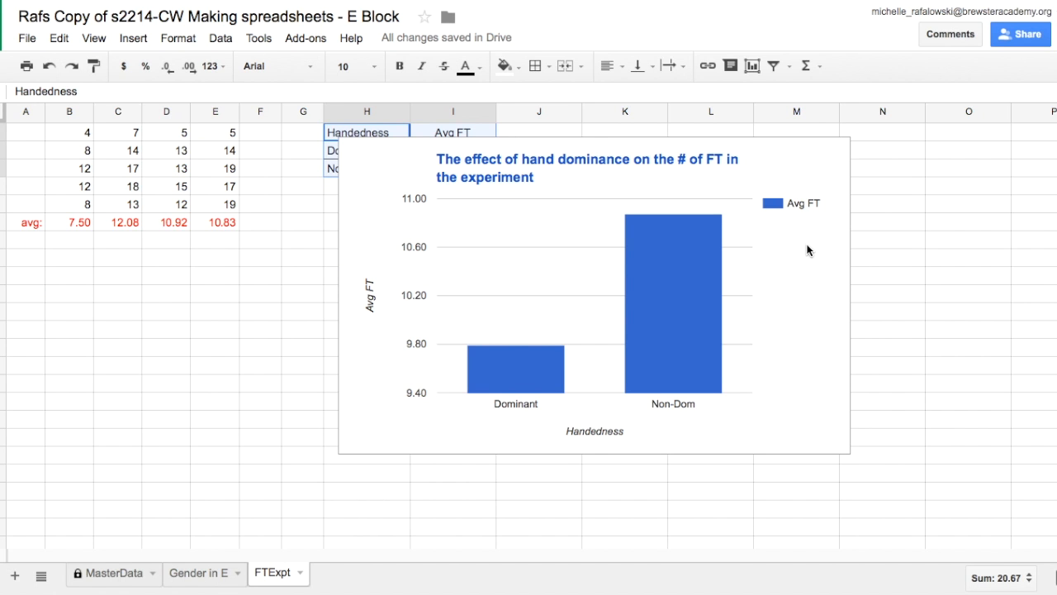
{"action": "left_click", "coordinate": [760, 156]}
{"action": "mouse_move", "coordinate": [760, 157]}
{"action": "left_mouse_down"}
{"action": "mouse_move", "coordinate": [743, 223]}
{"action": "mouse_move", "coordinate": [727, 223]}
{"action": "left_mouse_up"}
{"action": "left_click", "coordinate": [939, 206]}
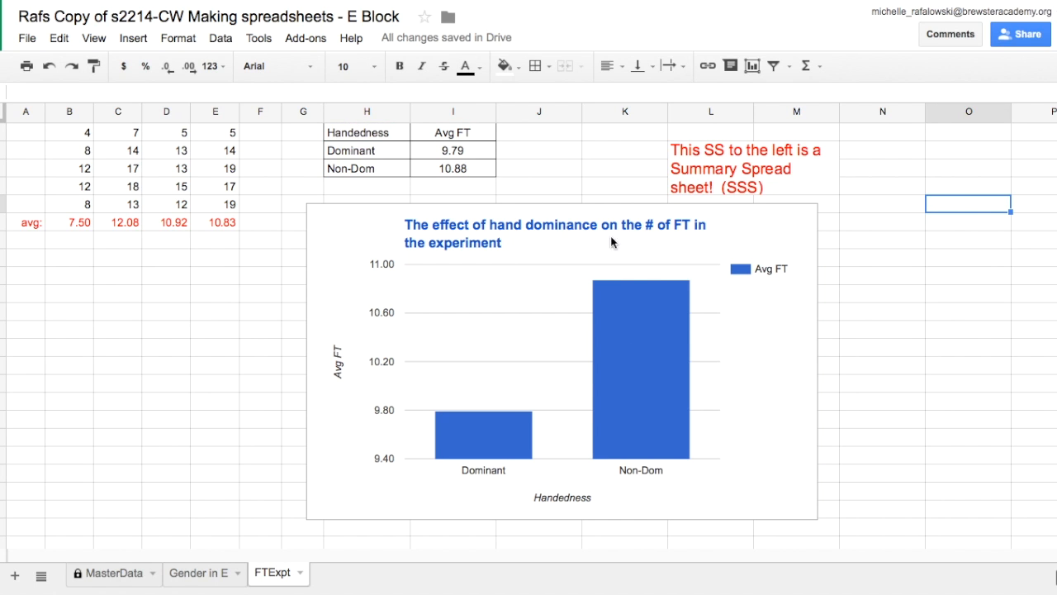
Make the handedness chart slightly shorter and widen it into column O so its title fits on one line.
{"action": "left_click", "coordinate": [753, 358]}
{"action": "left_click_drag", "start_coordinate": [818, 361], "coordinate": [927, 358]}
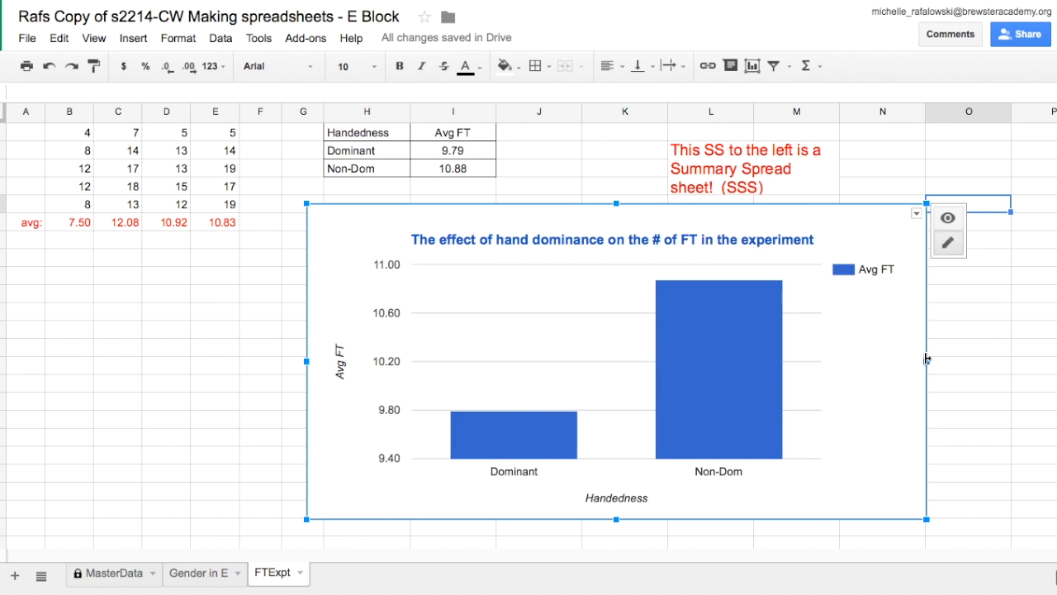
{"action": "left_click", "coordinate": [972, 366]}
{"action": "left_click", "coordinate": [914, 502]}
{"action": "mouse_move", "coordinate": [927, 520]}
{"action": "left_mouse_down"}
{"action": "mouse_move", "coordinate": [872, 472]}
{"action": "mouse_move", "coordinate": [911, 512]}
{"action": "left_mouse_up"}
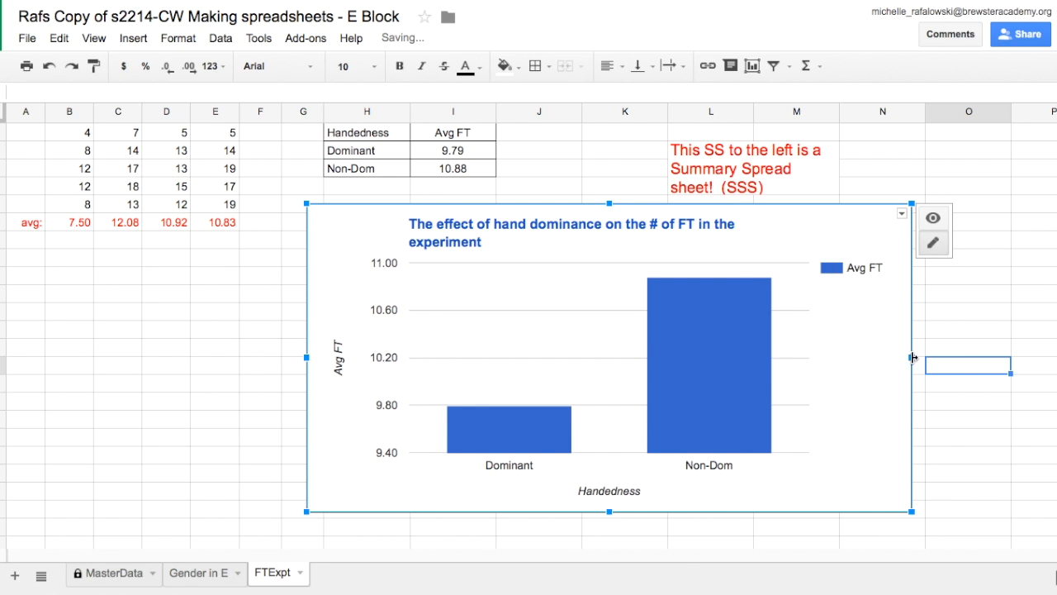
{"action": "left_click_drag", "start_coordinate": [911, 357], "coordinate": [950, 356]}
{"action": "left_click", "coordinate": [1000, 334]}
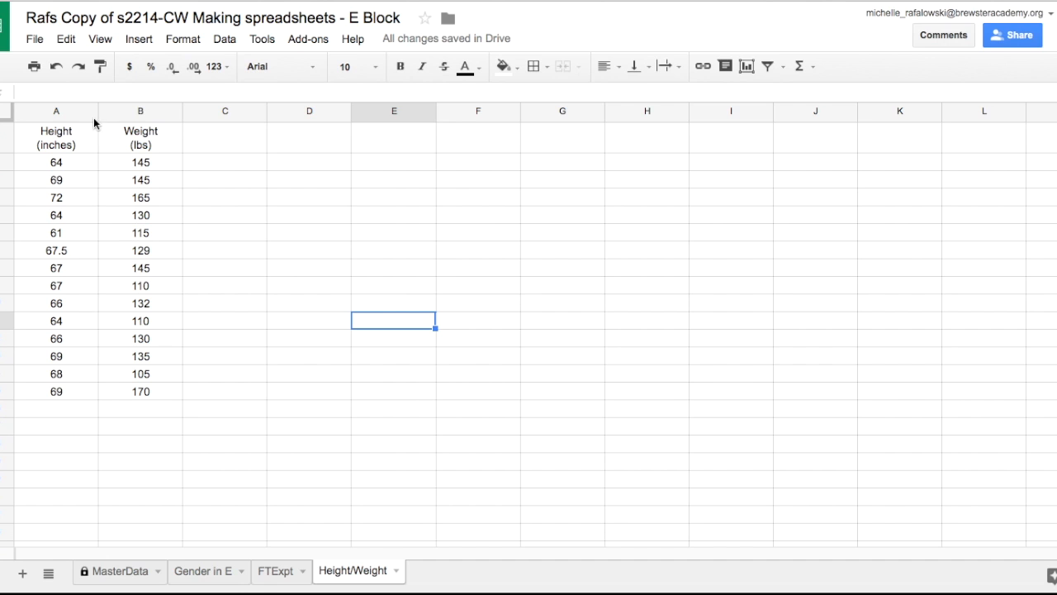
On the Height/Weight sheet, start a scatter chart from the height and weight data in A1:B15.
{"action": "left_click_drag", "start_coordinate": [70, 145], "coordinate": [144, 394]}
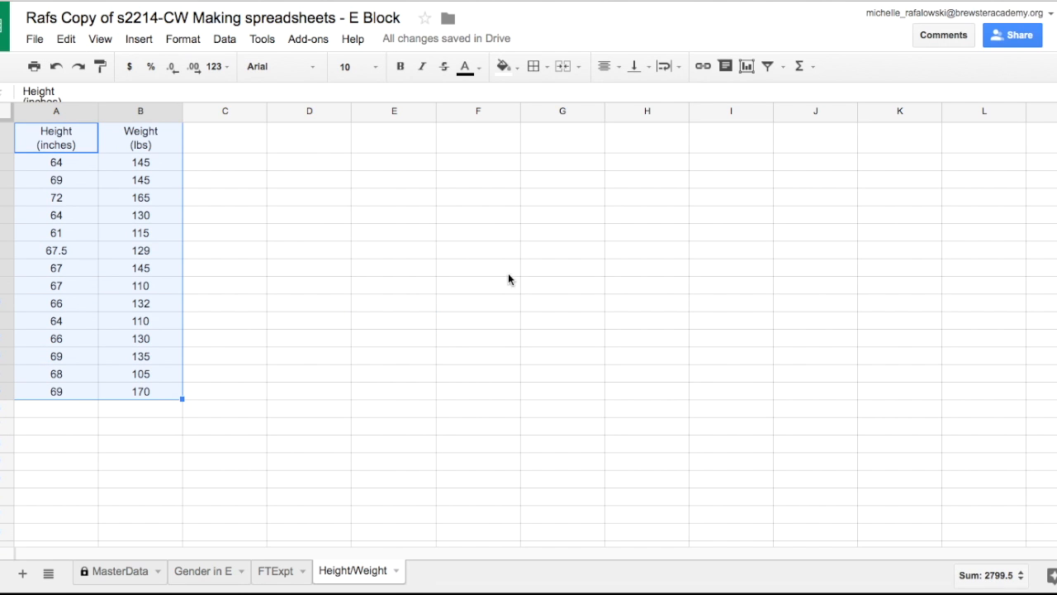
{"action": "left_click", "coordinate": [746, 66]}
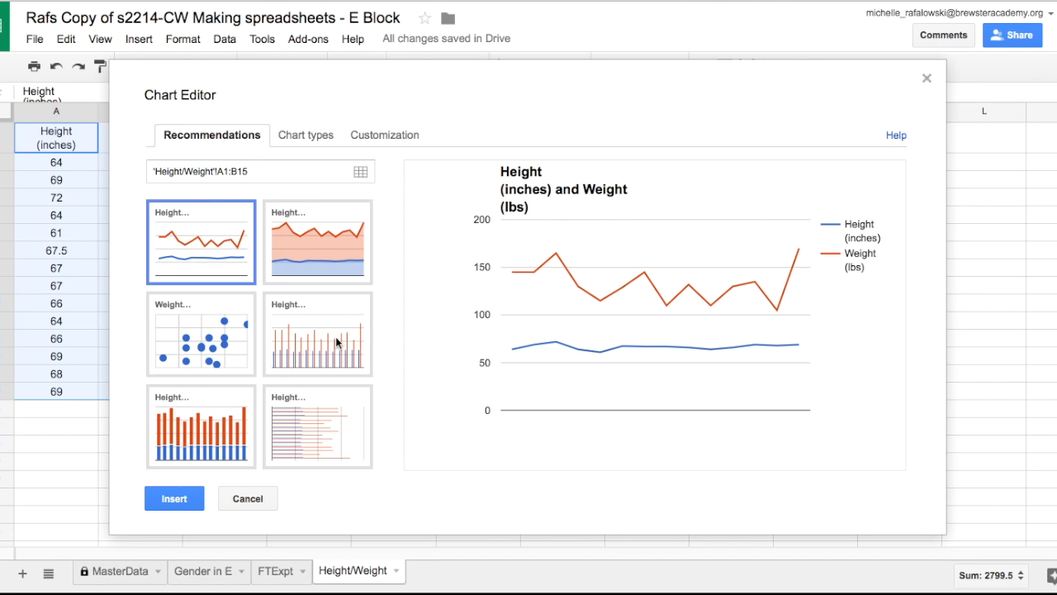
{"action": "left_click", "coordinate": [216, 330]}
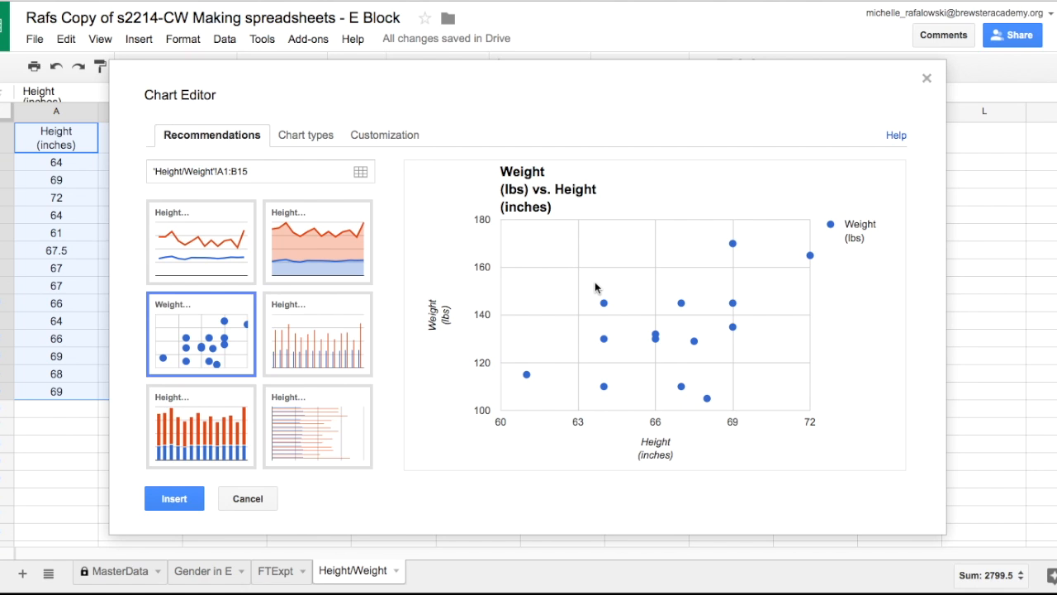
Title the scatter chart "The effect of height on weight in E block" and colour the title a darker shade of blue.
{"action": "left_click", "coordinate": [392, 136]}
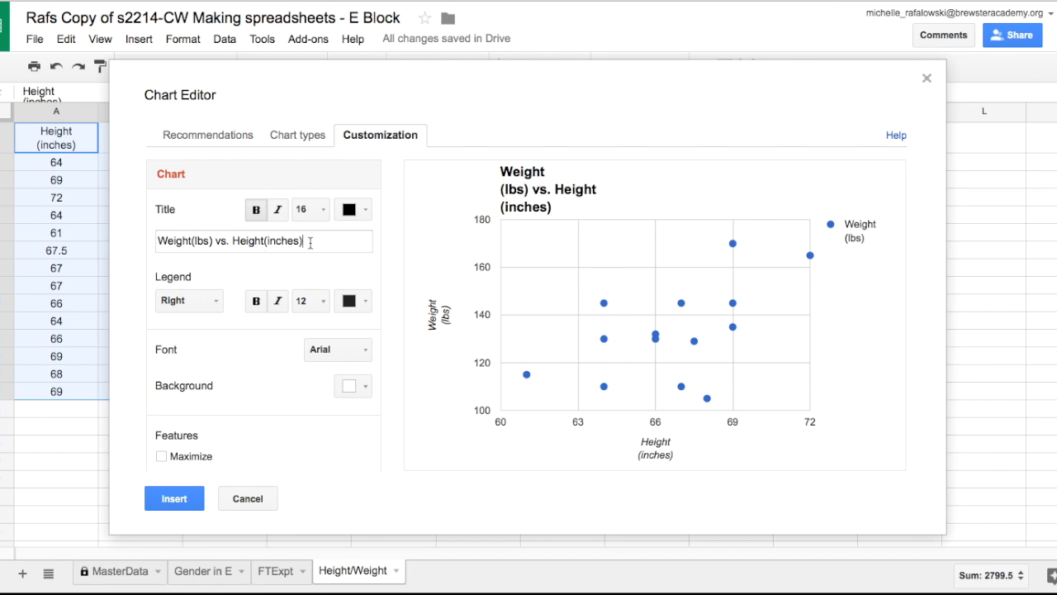
{"action": "left_click_drag", "start_coordinate": [309, 240], "coordinate": [127, 240]}
{"action": "type", "text": "T"}
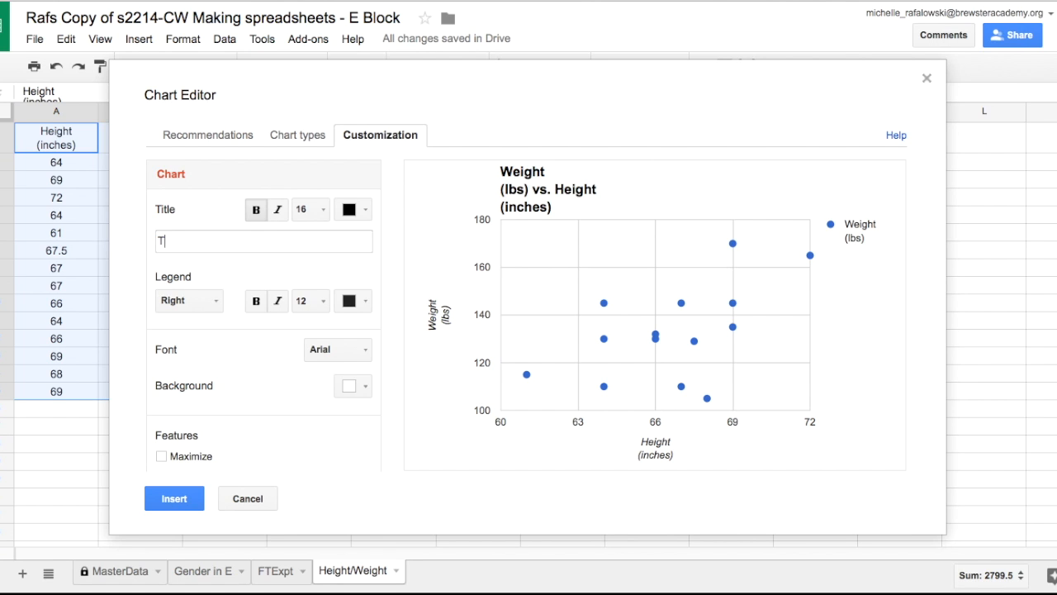
{"action": "type", "text": "he effect of ehig"}
{"action": "key", "text": "BackSpace"}
{"action": "key", "text": "BackSpace"}
{"action": "key", "text": "BackSpace"}
{"action": "key", "text": "BackSpace"}
{"action": "type", "text": "height on weight"}
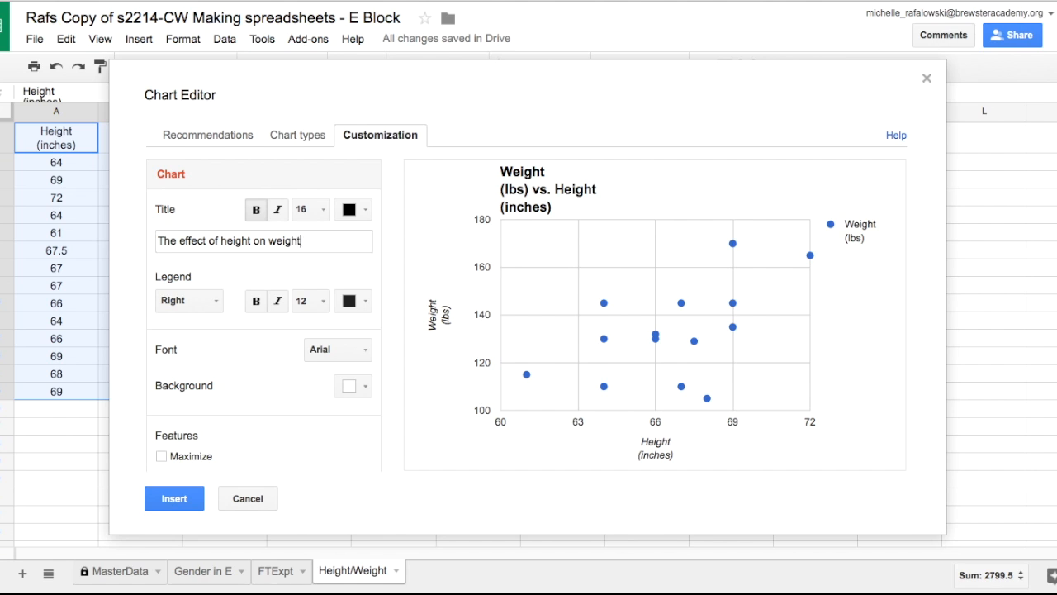
{"action": "type", "text": " in E block"}
{"action": "left_click", "coordinate": [366, 209]}
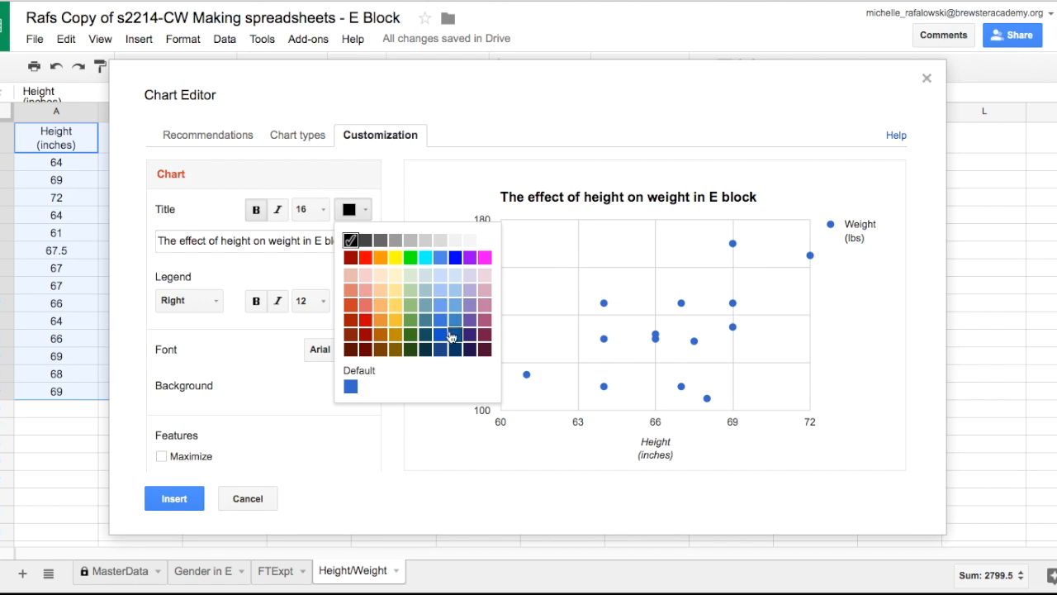
{"action": "left_click", "coordinate": [441, 335]}
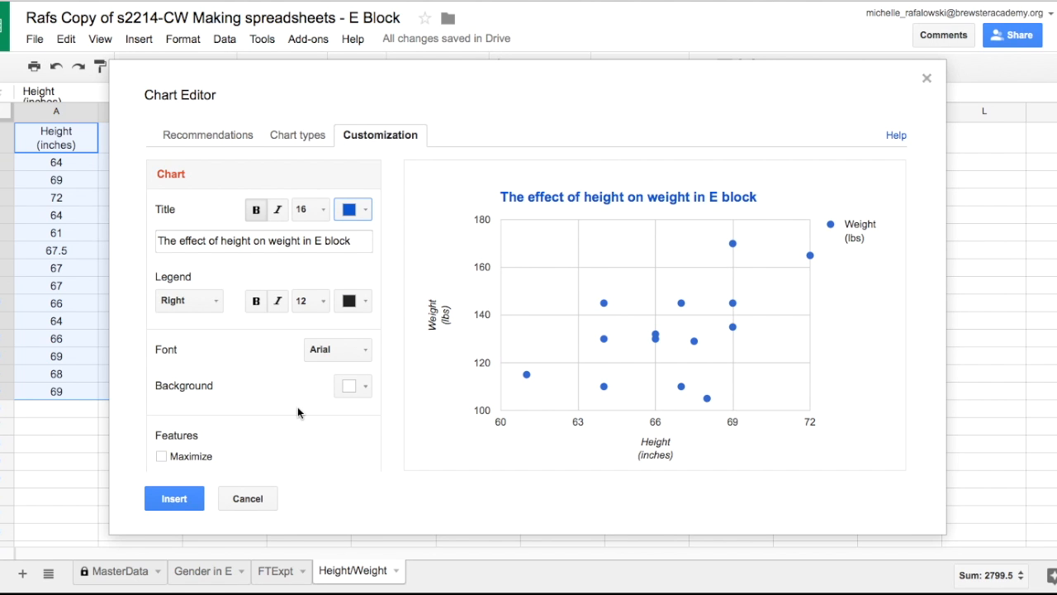
Add the missing space to the scatter chart's horizontal axis title so it reads "Height (inches)".
{"action": "scroll", "coordinate": [276, 403], "scroll_direction": "down", "scroll_amount": 1}
{"action": "scroll", "coordinate": [276, 403], "scroll_direction": "down", "scroll_amount": 5}
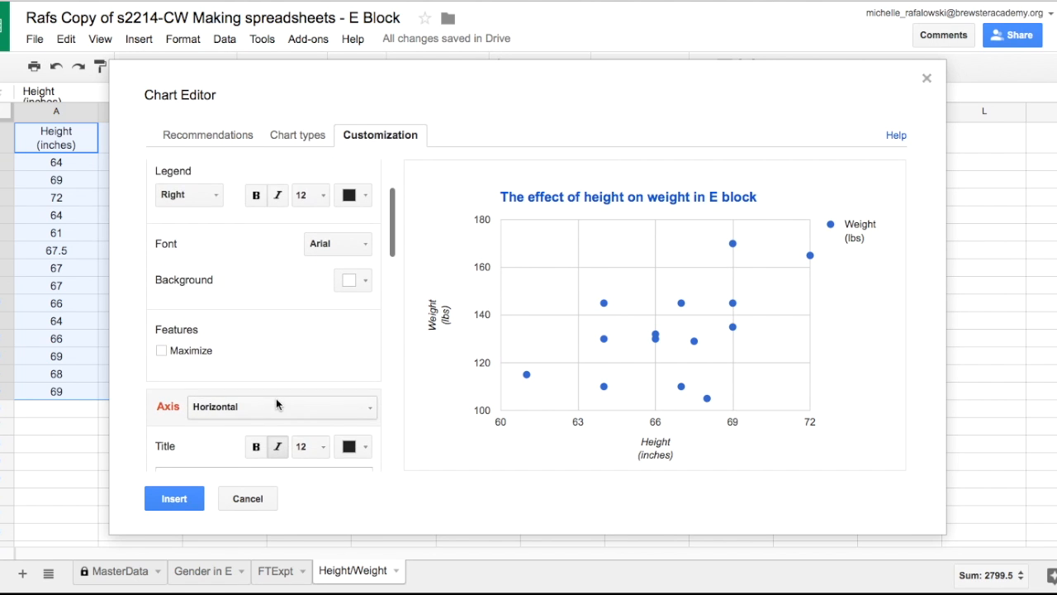
{"action": "scroll", "coordinate": [247, 388], "scroll_direction": "down", "scroll_amount": 3}
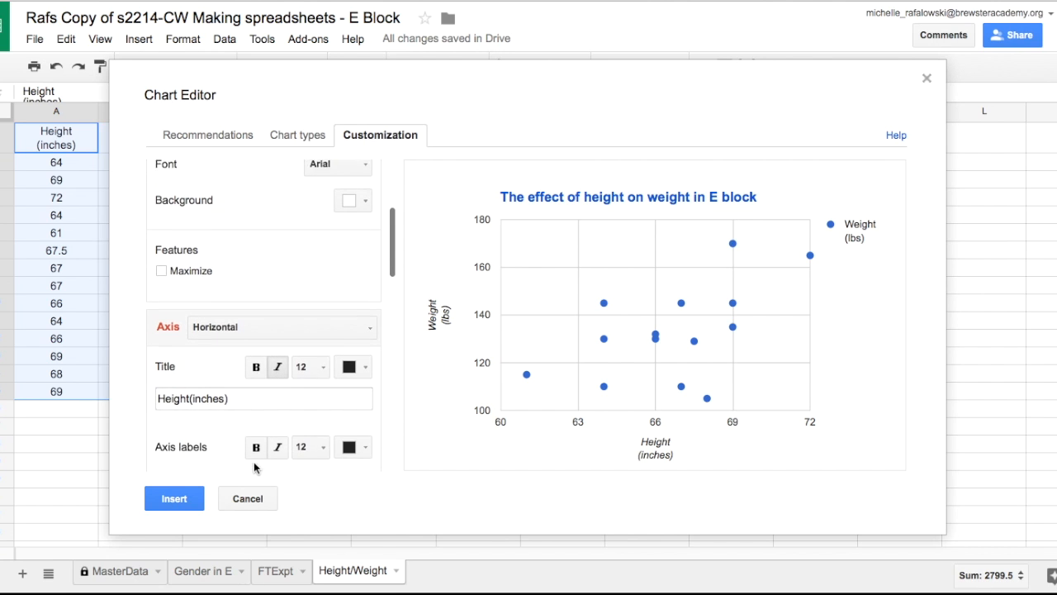
{"action": "left_click", "coordinate": [187, 371]}
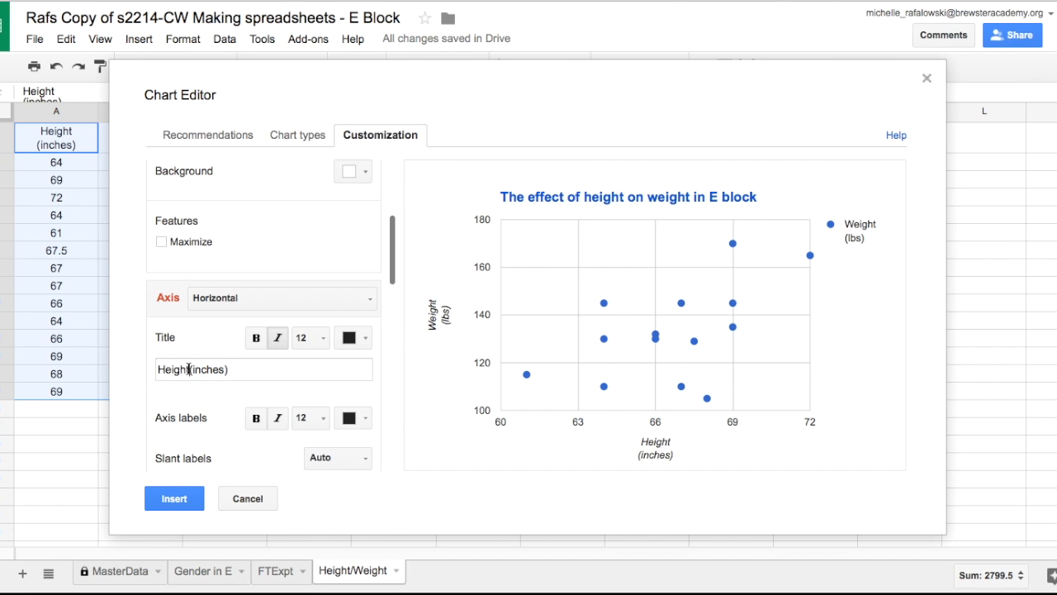
Add a linear trendline to the scatter chart's Weight(lbs) series.
{"action": "scroll", "coordinate": [324, 374], "scroll_direction": "down", "scroll_amount": 5}
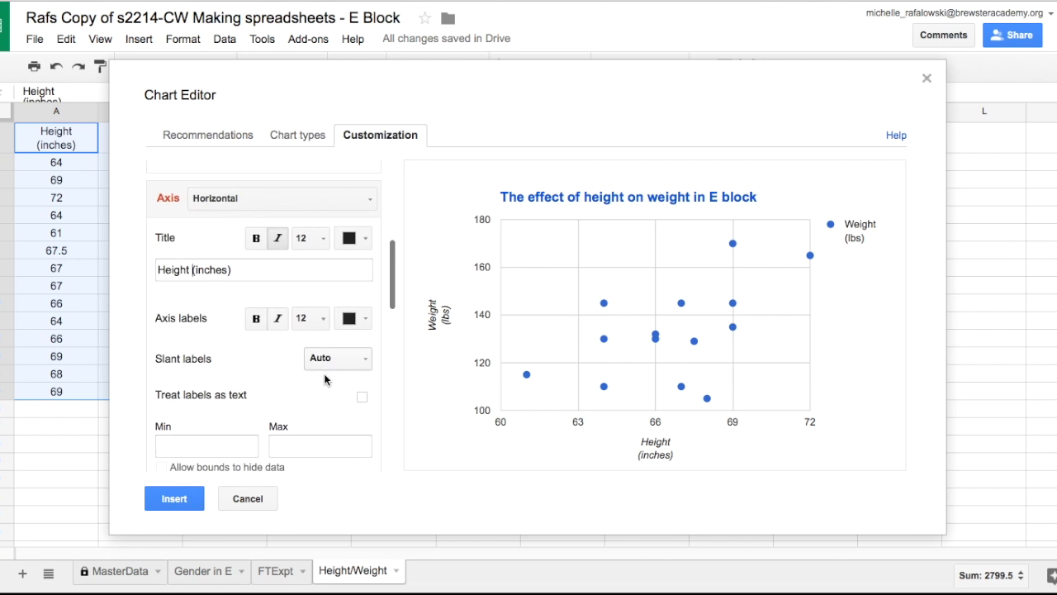
{"action": "scroll", "coordinate": [324, 373], "scroll_direction": "down", "scroll_amount": 2}
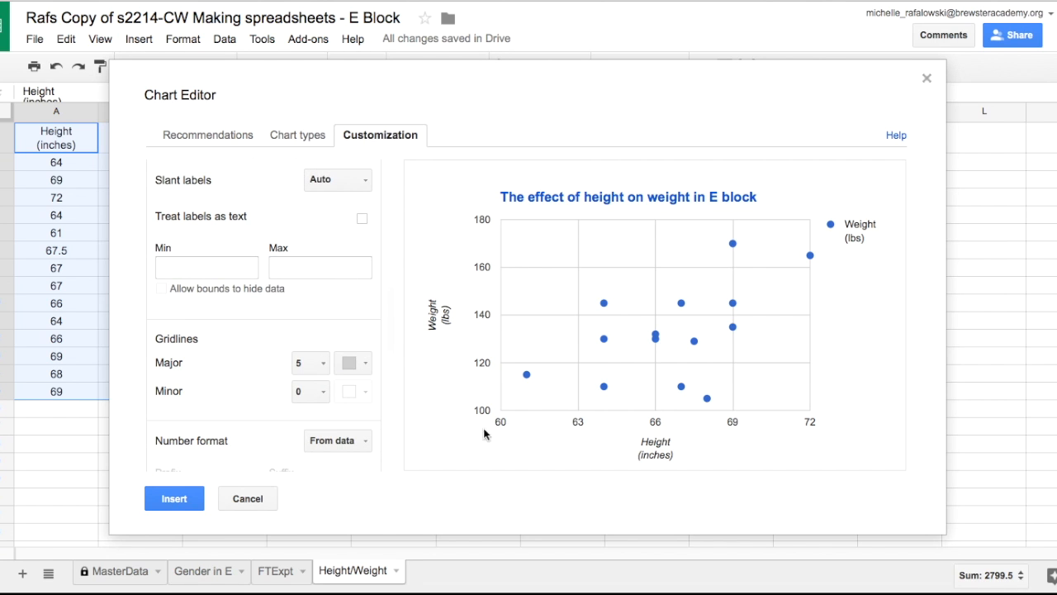
{"action": "scroll", "coordinate": [353, 388], "scroll_direction": "down", "scroll_amount": 4}
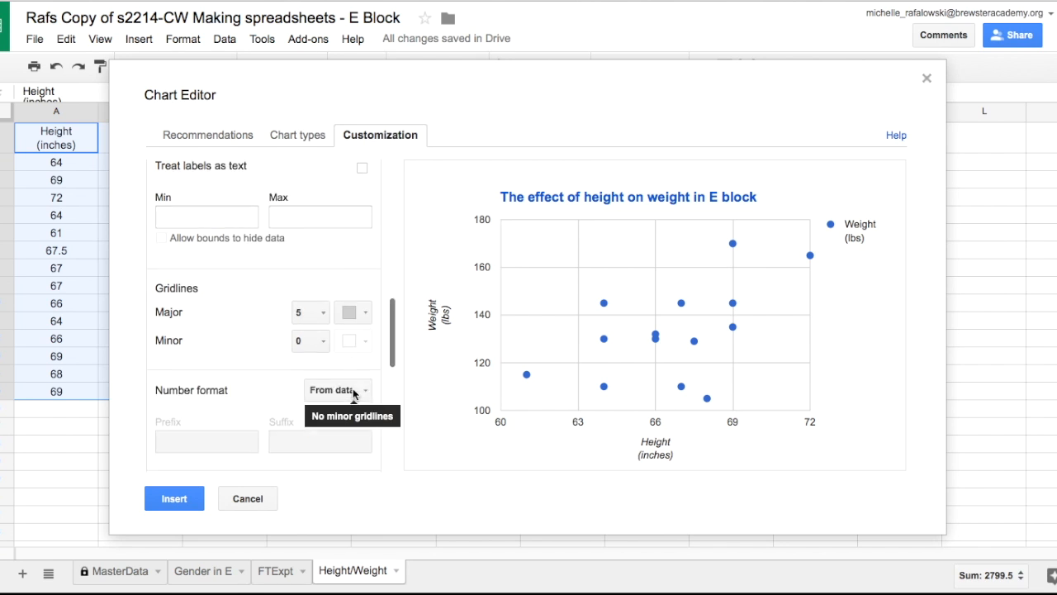
{"action": "scroll", "coordinate": [353, 388], "scroll_direction": "down", "scroll_amount": 4}
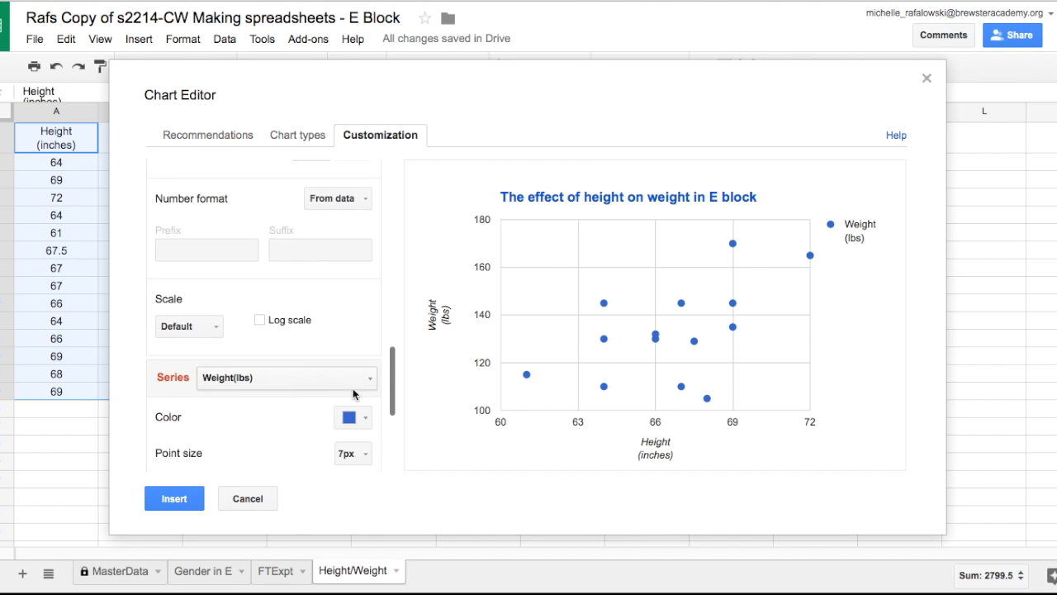
{"action": "scroll", "coordinate": [352, 388], "scroll_direction": "down", "scroll_amount": 1}
{"action": "scroll", "coordinate": [352, 388], "scroll_direction": "down", "scroll_amount": 3}
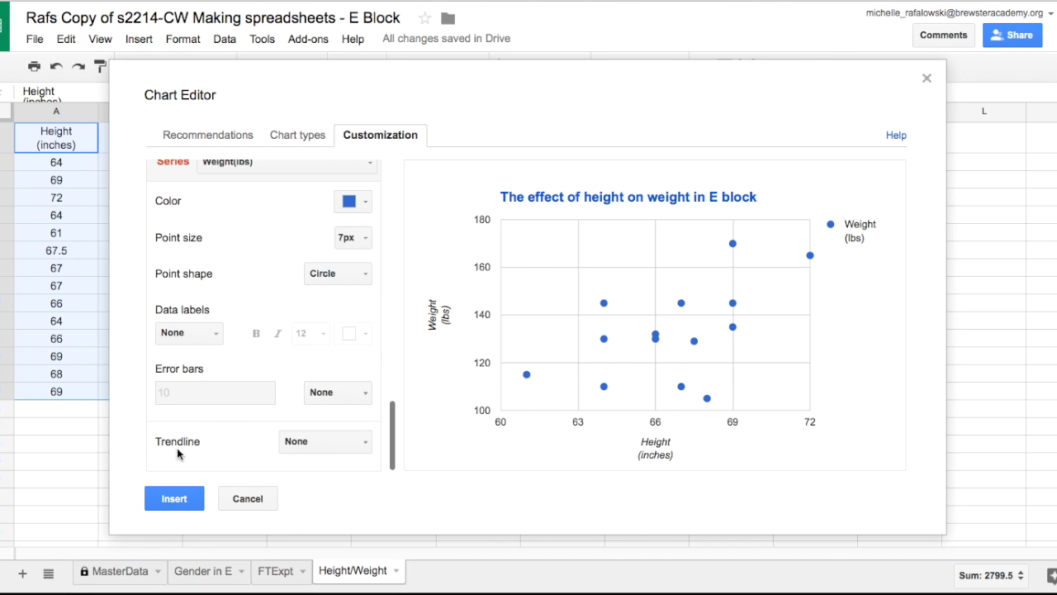
{"action": "left_click", "coordinate": [305, 441]}
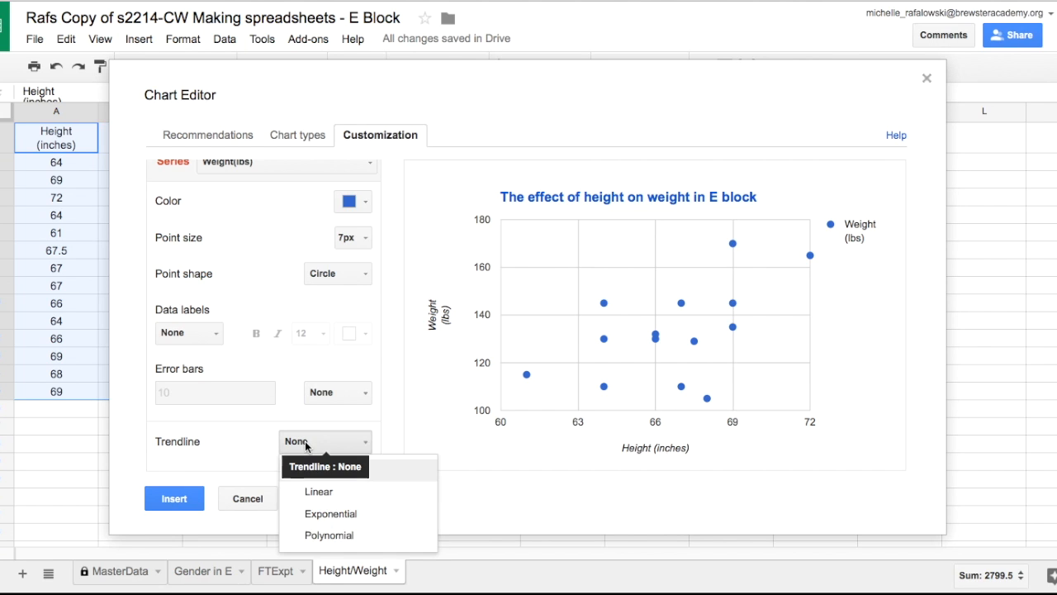
{"action": "left_click", "coordinate": [321, 493]}
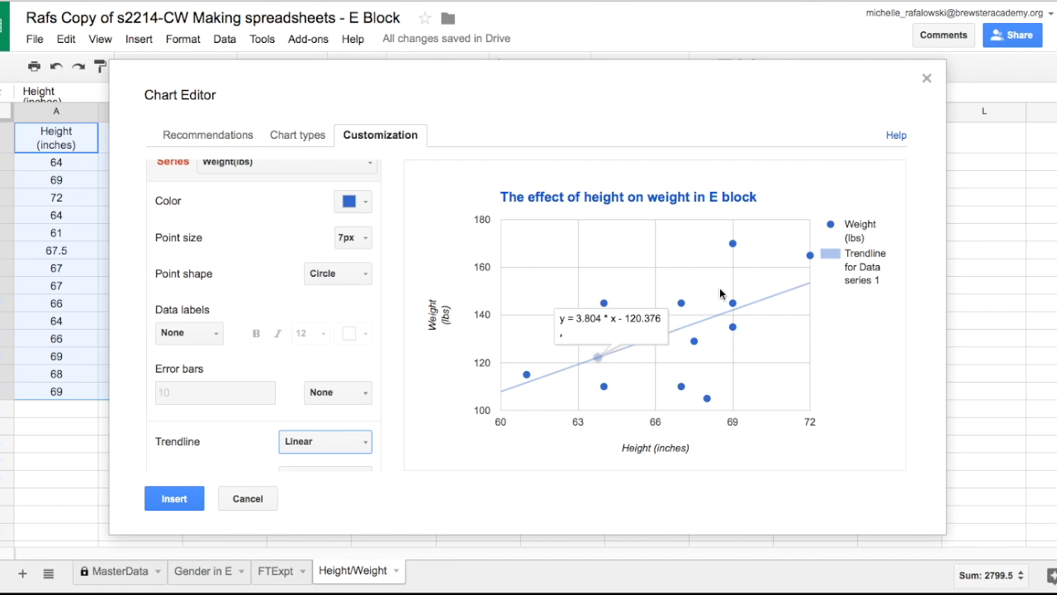
Insert the scatter chart into the sheet and move it clear of the data, spanning columns F to K.
{"action": "mouse_move", "coordinate": [649, 339]}
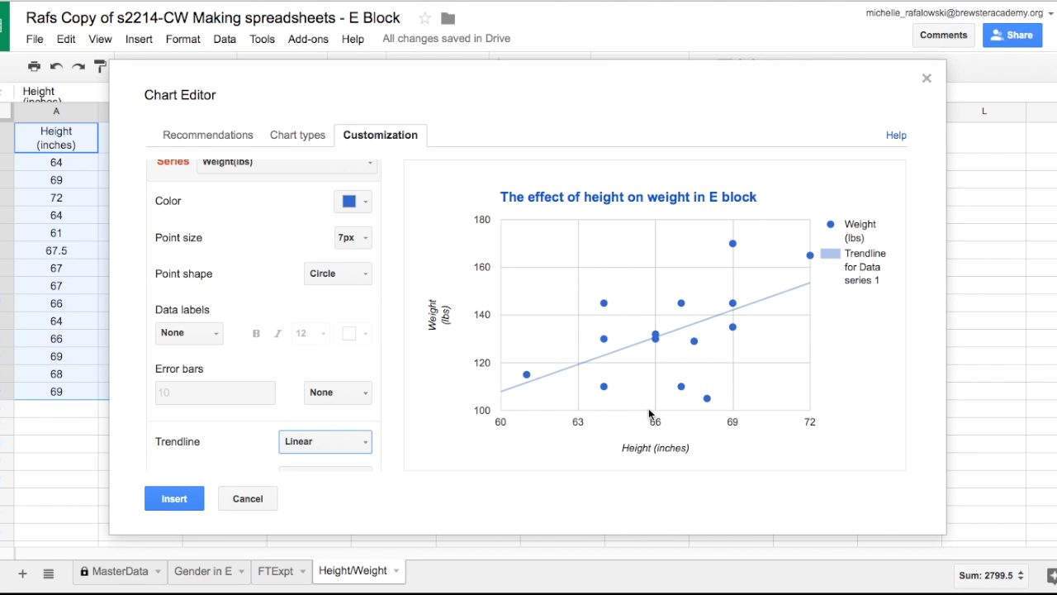
{"action": "left_click", "coordinate": [174, 498]}
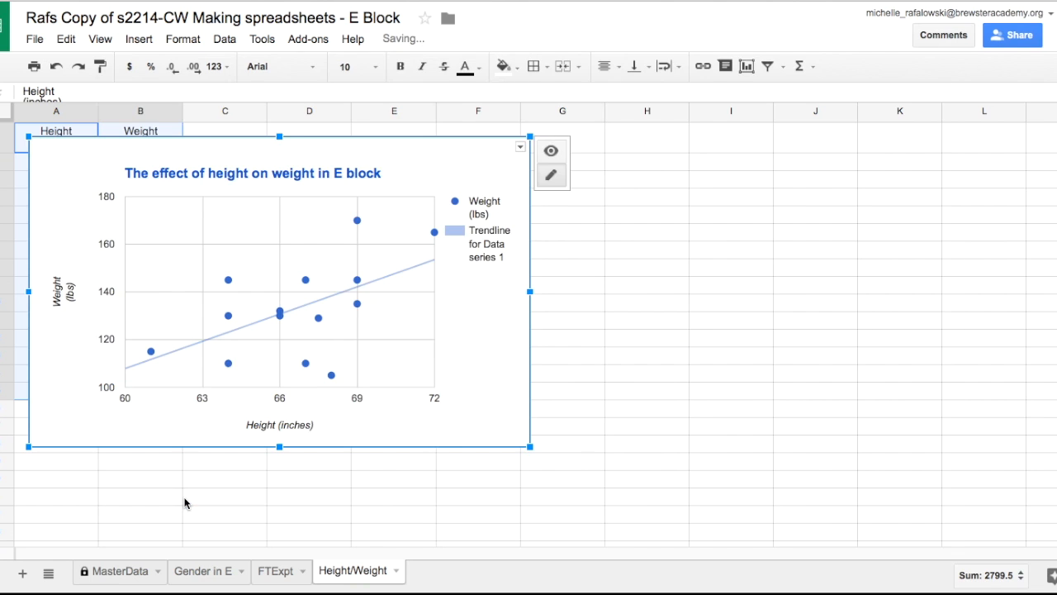
{"action": "left_click_drag", "start_coordinate": [300, 147], "coordinate": [710, 200]}
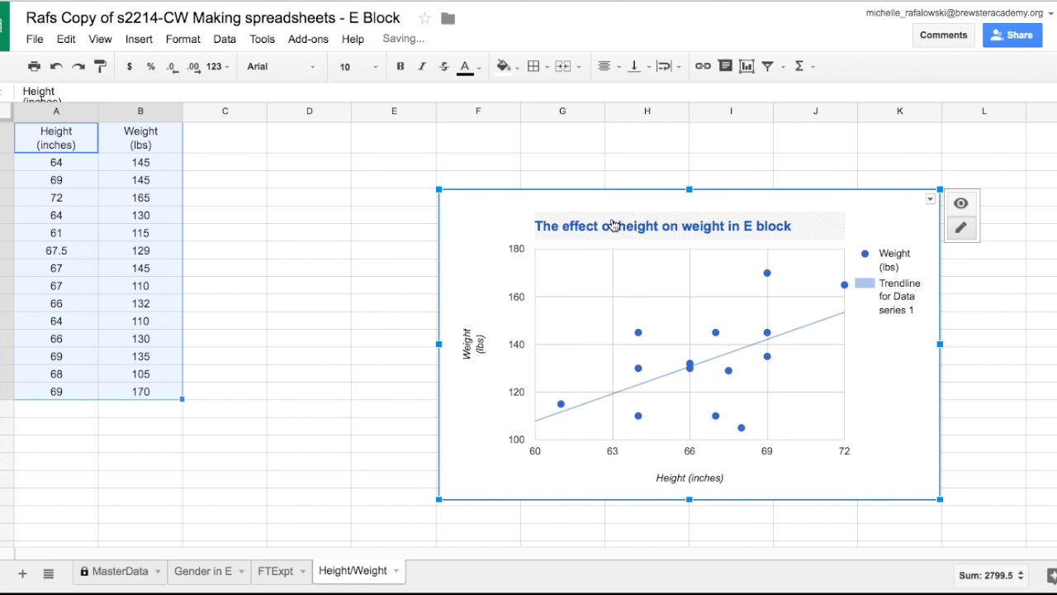
Enter the label "Fig W" in cell F3, just above the scatter chart.
{"action": "left_click", "coordinate": [489, 179]}
{"action": "type", "text": "Fig W"}
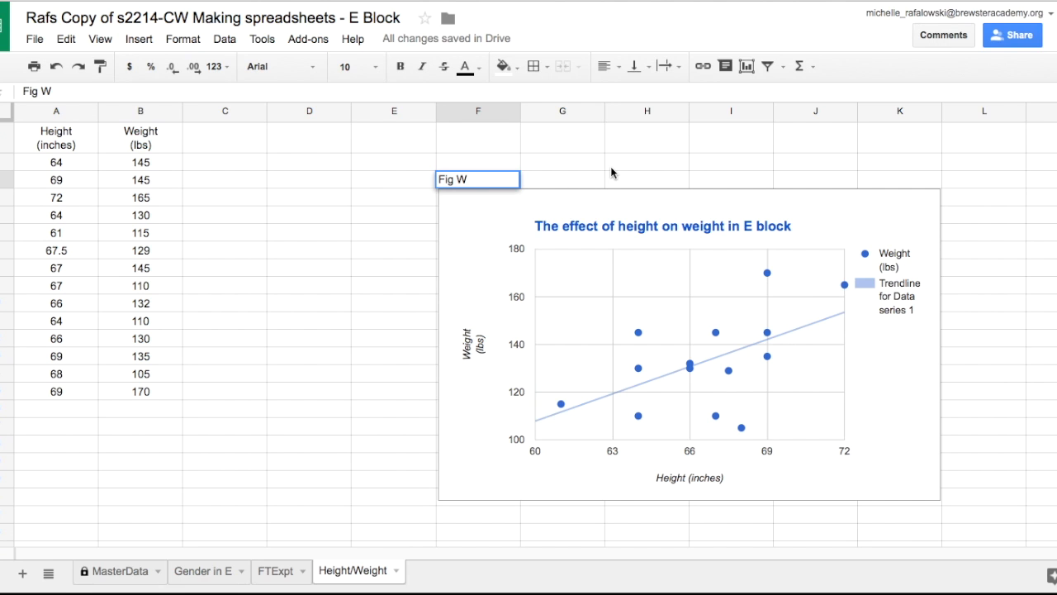